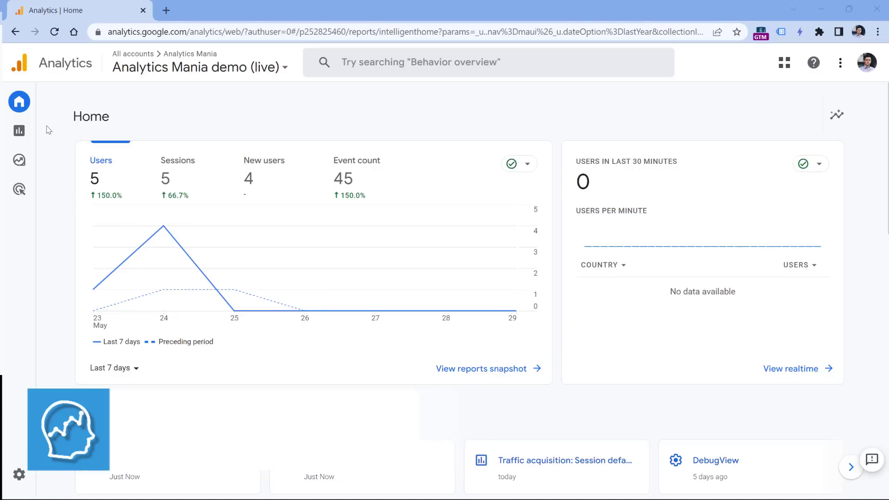
Open the "Pages and screens: Page location" report from the Engagement reports
click(22, 133)
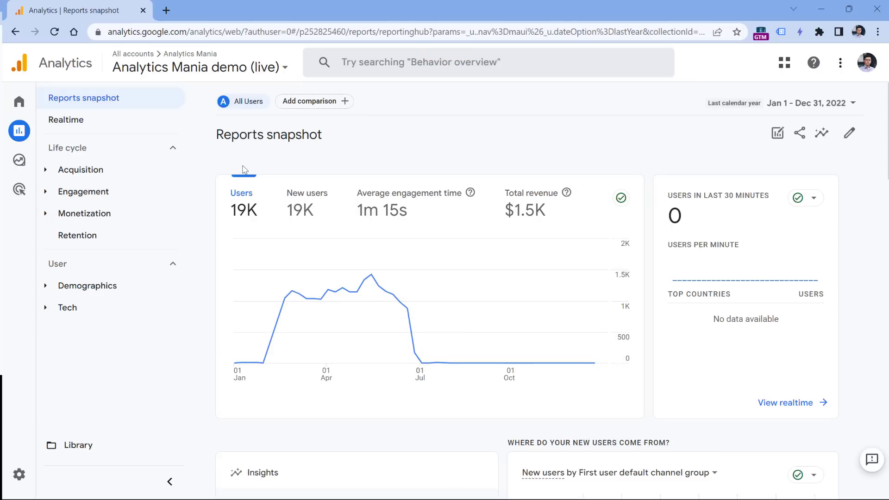
click(48, 193)
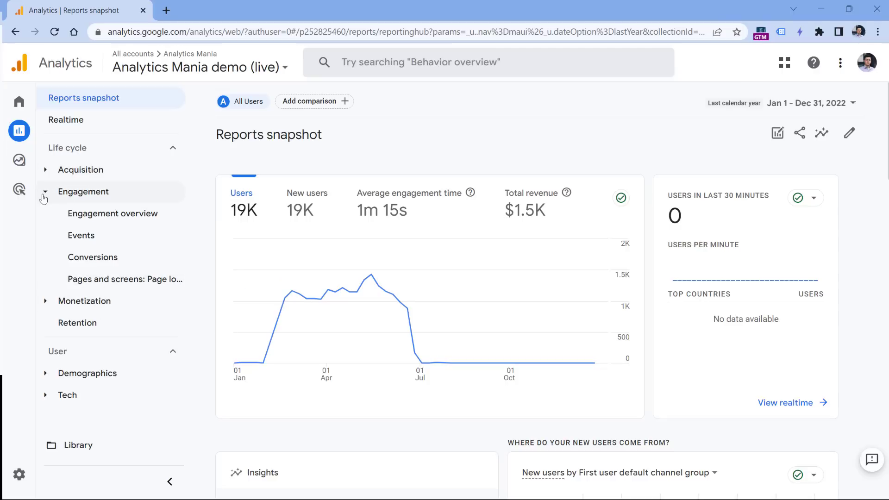
click(53, 200)
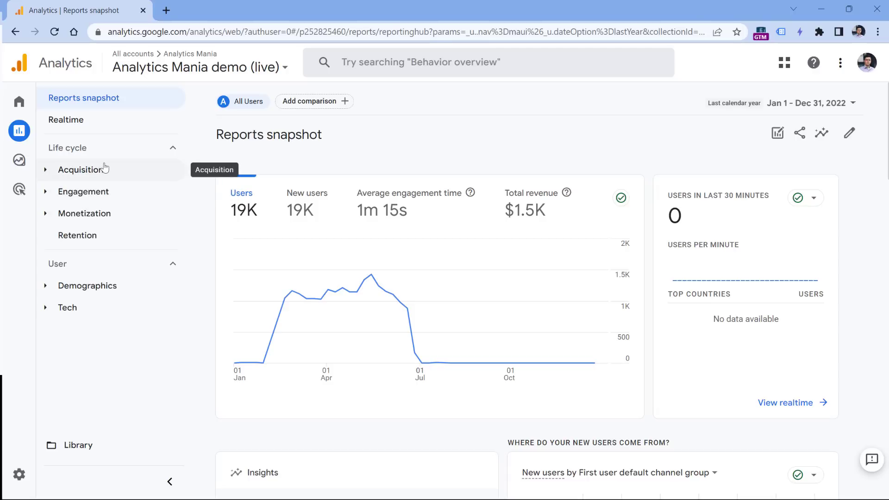
click(81, 191)
click(123, 282)
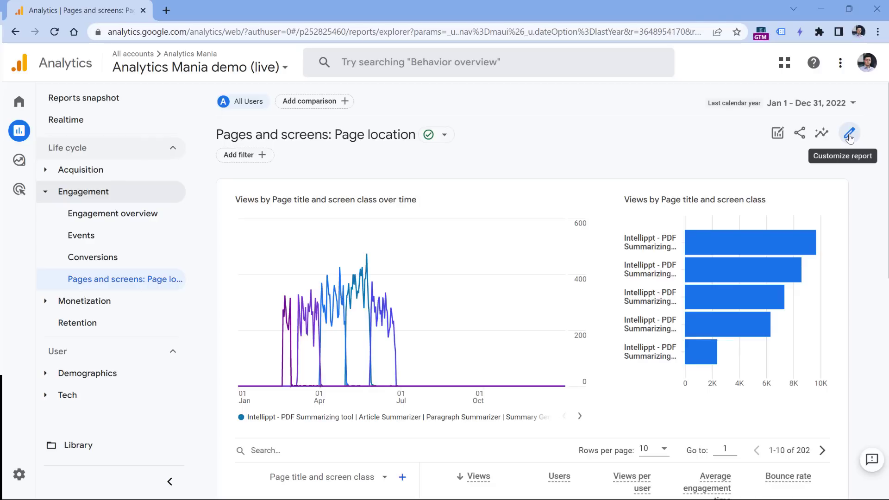
Customize the report's dimensions by removing the three page title and page path dimensions, keeping only Landing page + query string, and apply
click(849, 134)
click(795, 154)
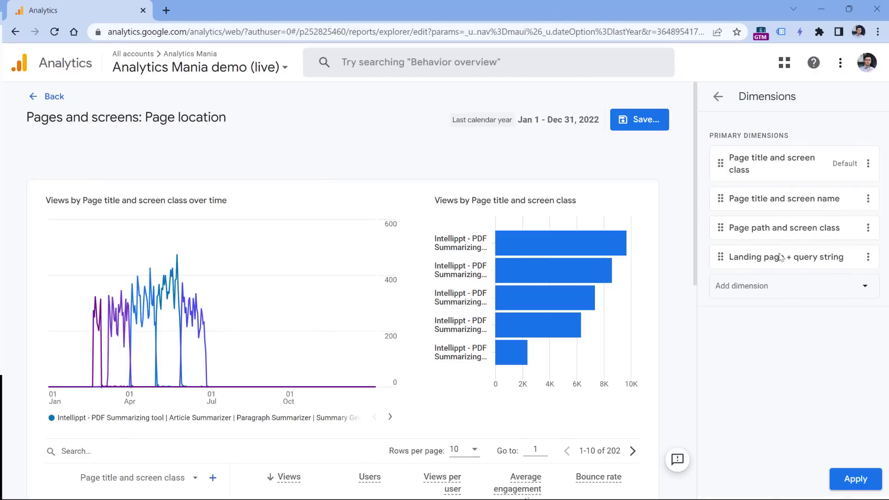
click(791, 289)
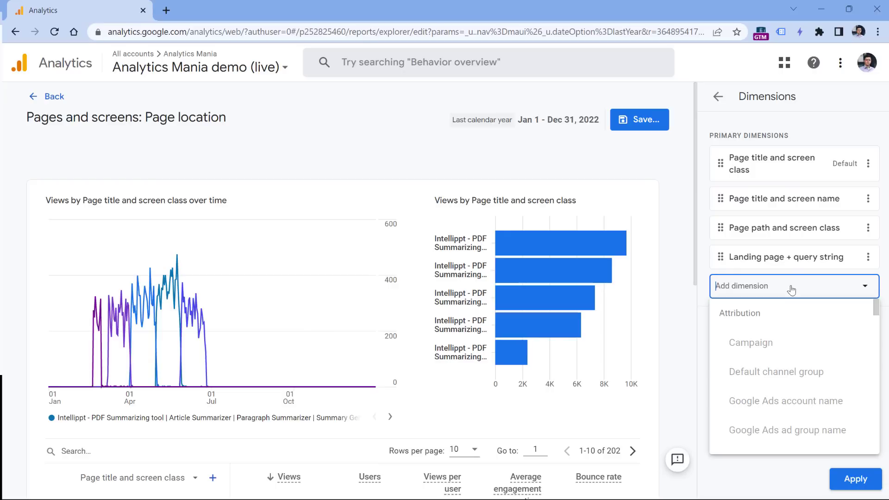
click(846, 133)
click(868, 164)
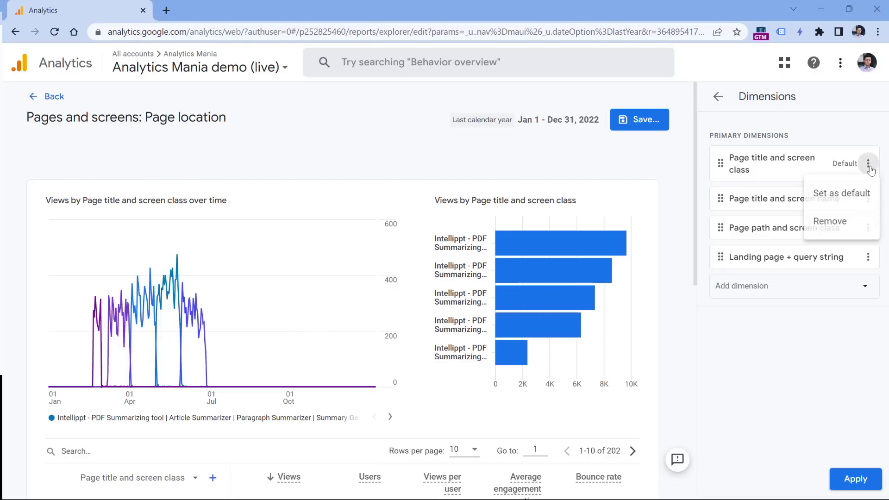
click(833, 220)
click(868, 163)
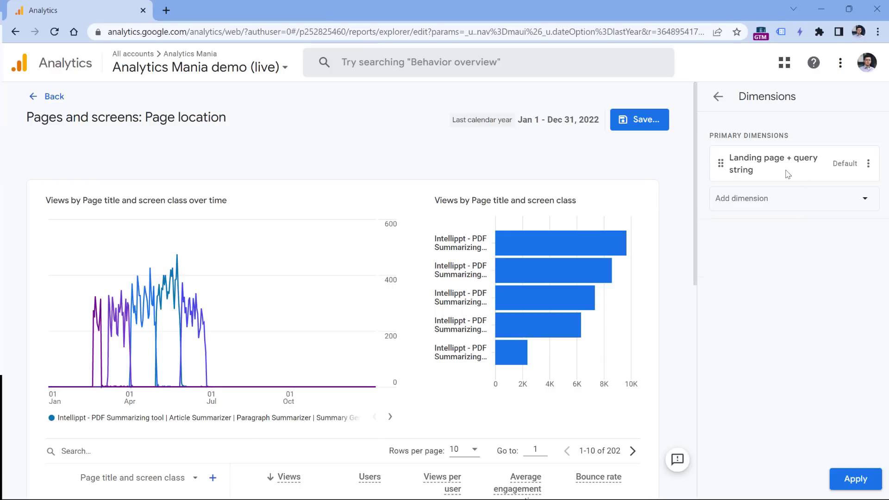
click(849, 476)
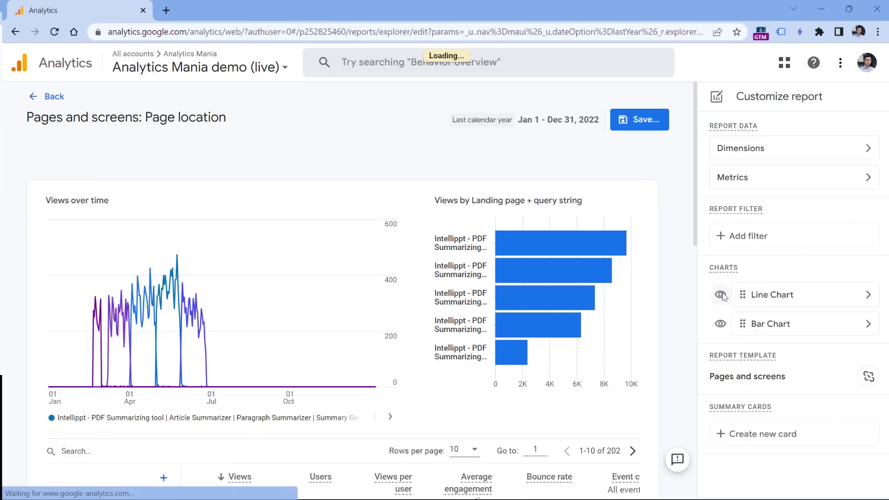
Replace the report's Views metric with Sessions, place Sessions first in the metric order, and apply the change
scroll(154, 362, down, 5)
scroll(154, 363, down, 2)
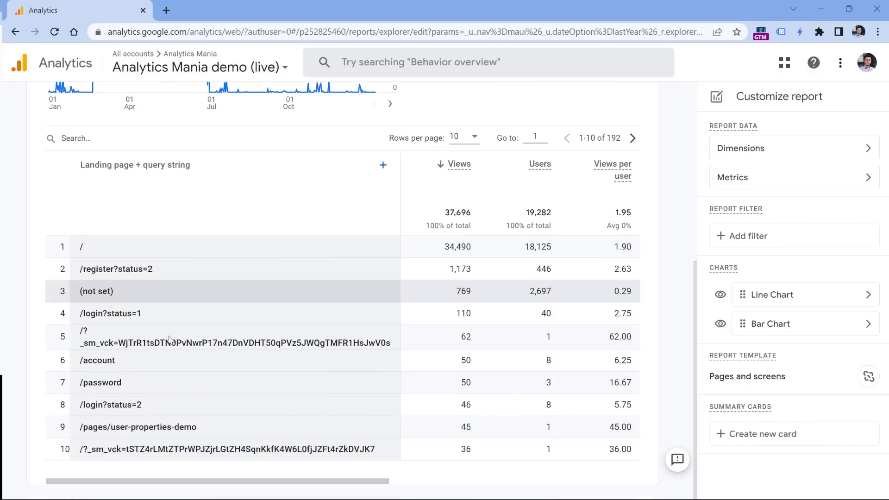
scroll(169, 341, up, 3)
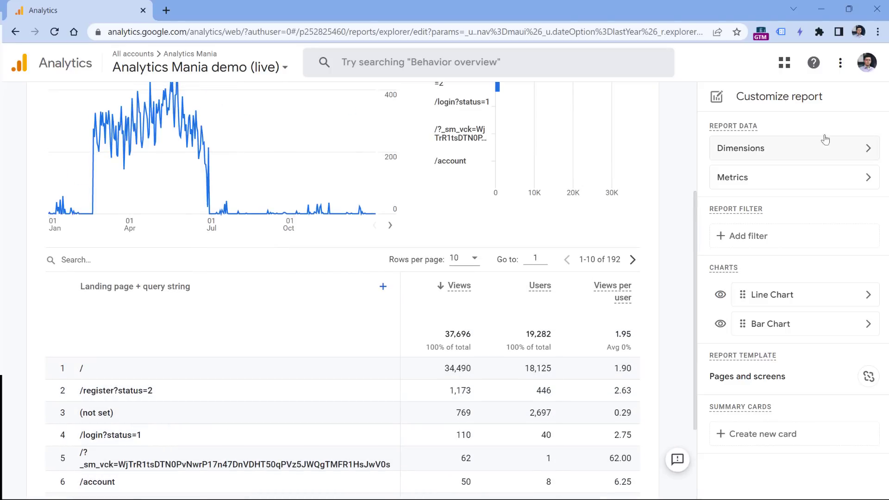
click(794, 185)
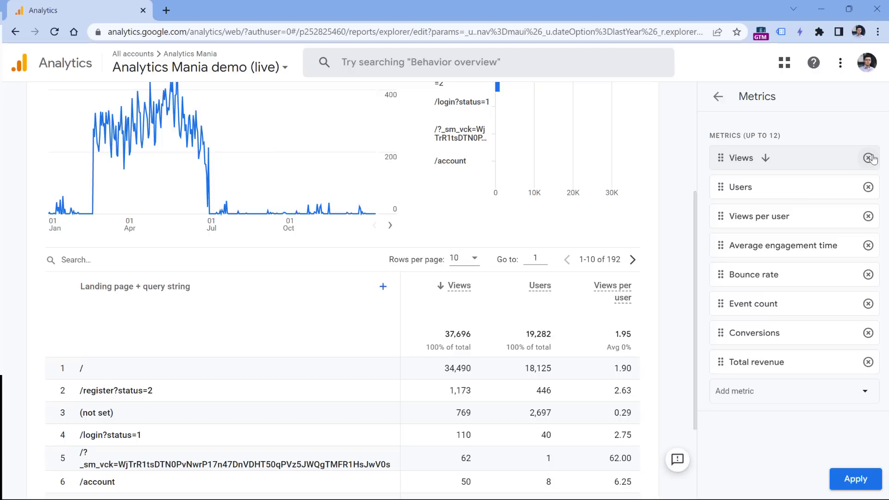
click(868, 158)
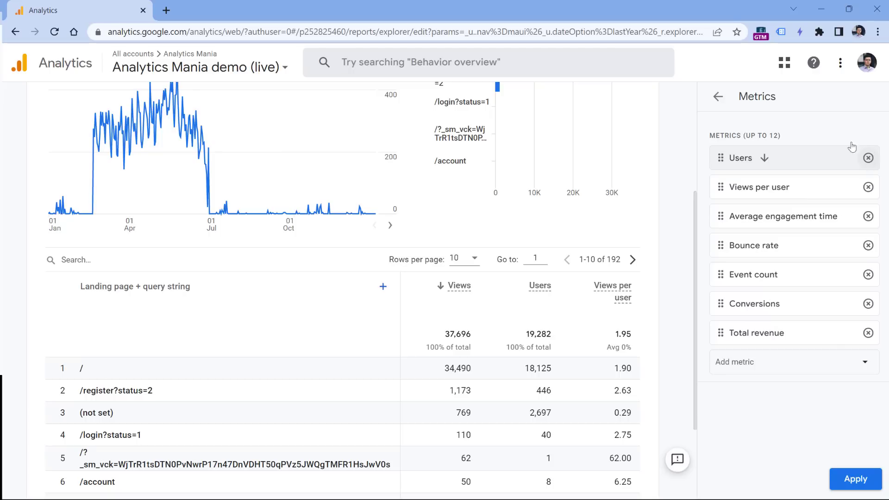
click(763, 367)
text(sess)
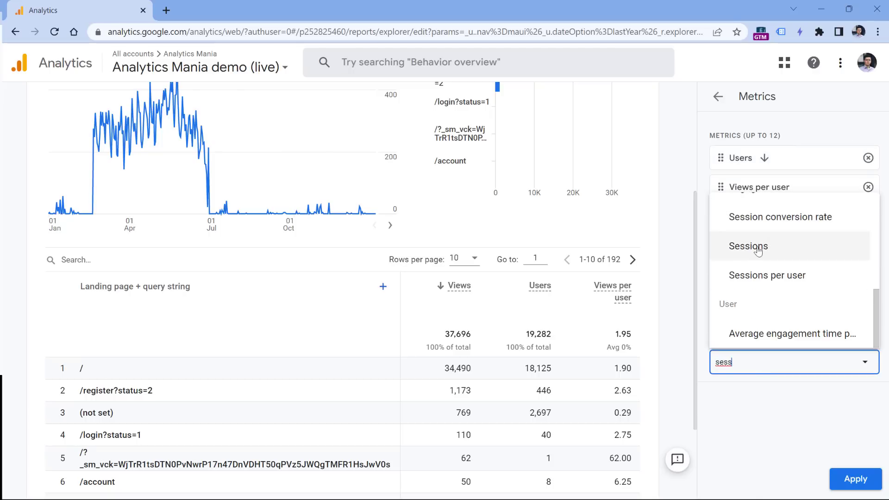
click(753, 251)
drag(720, 362, 725, 168)
click(855, 479)
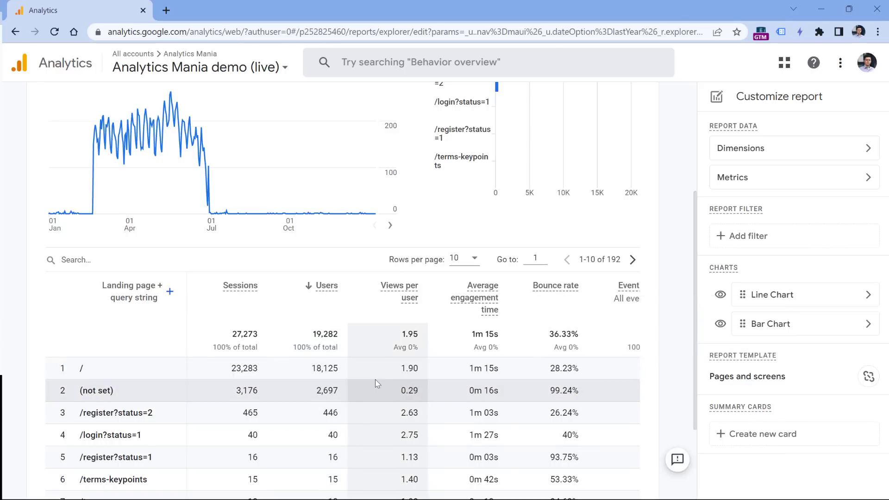
Add a report filter including Session default channel group with all values containing 'Organic Search', and apply it
click(750, 239)
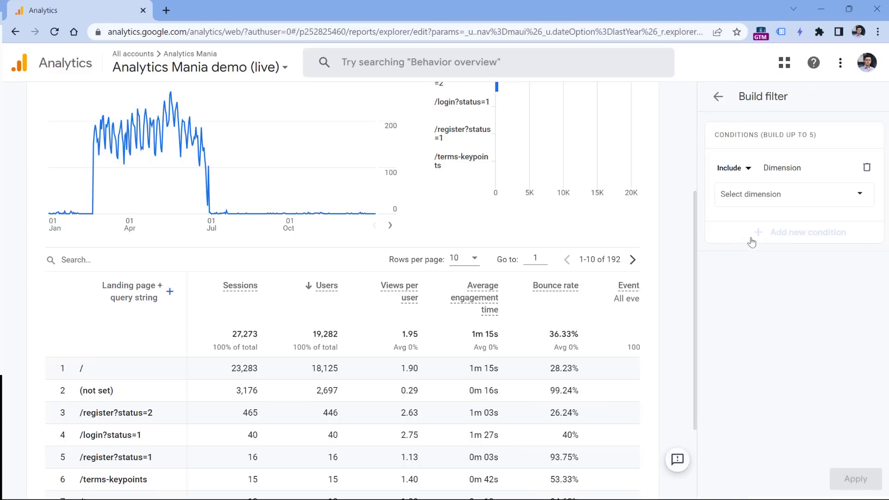
click(790, 199)
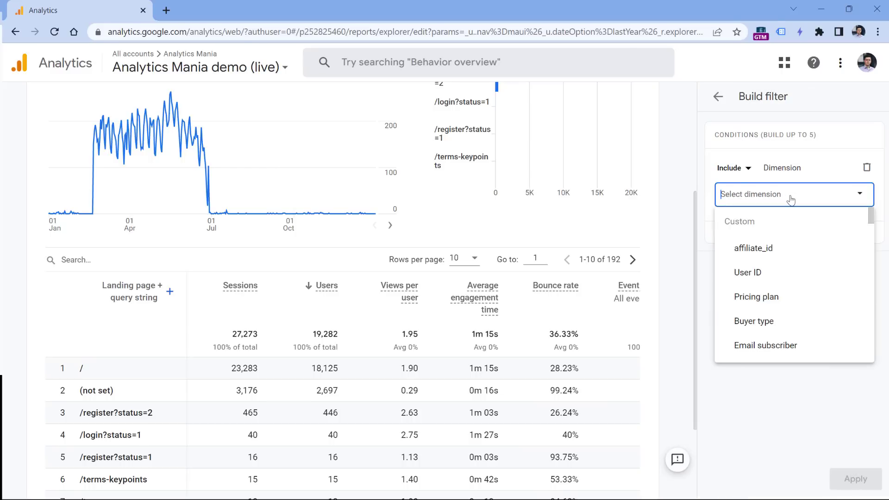
text(defau)
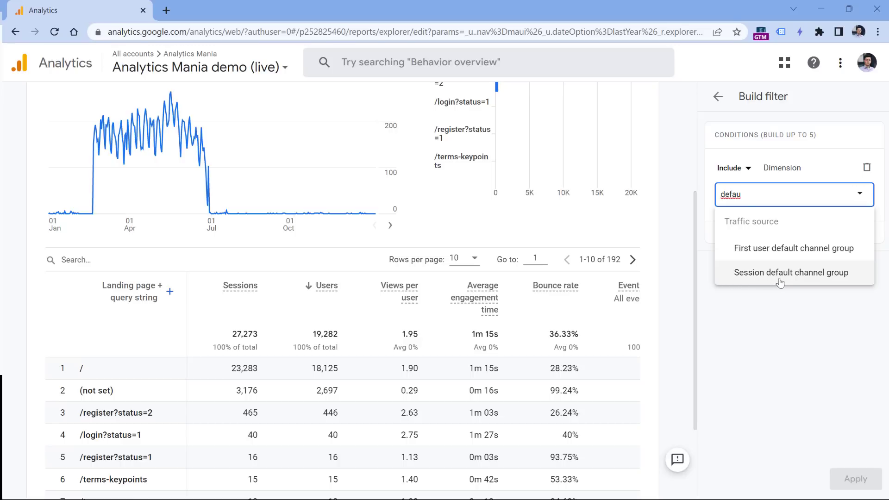
click(797, 277)
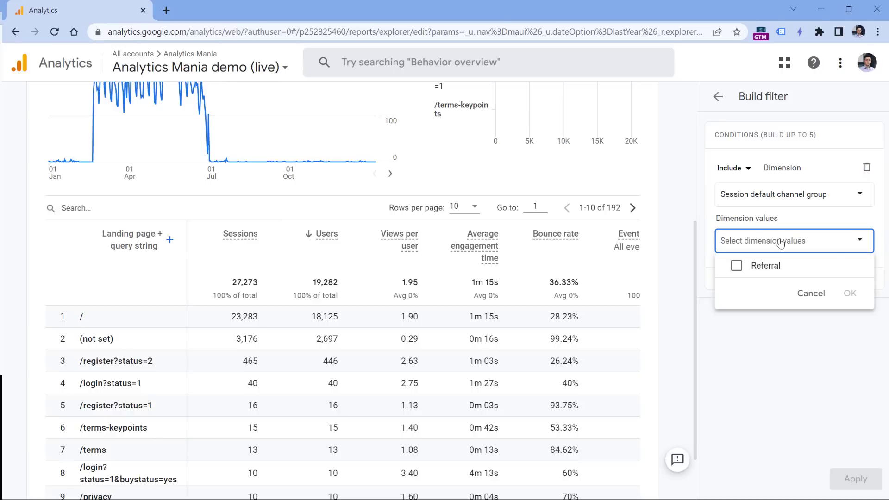
text(Organic Search)
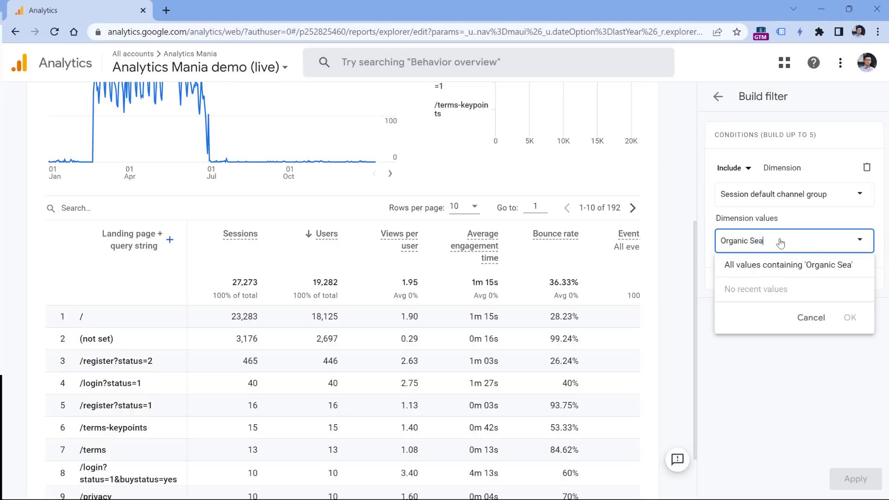
click(787, 269)
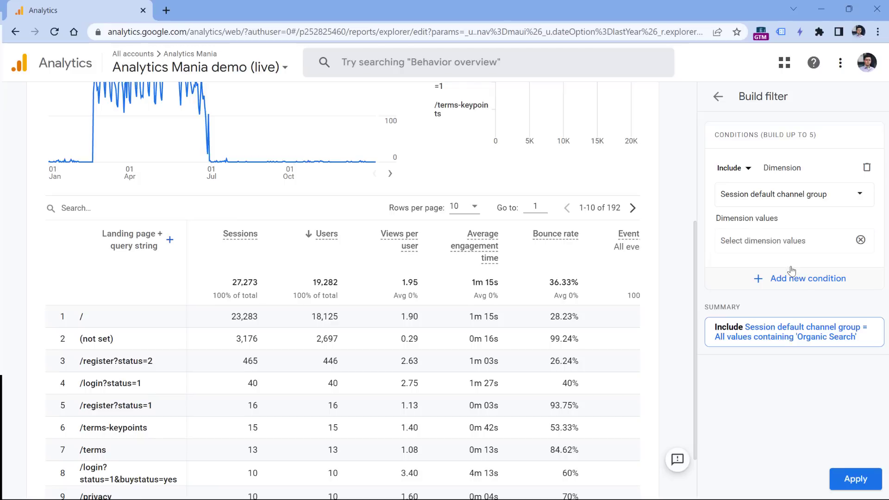
click(855, 479)
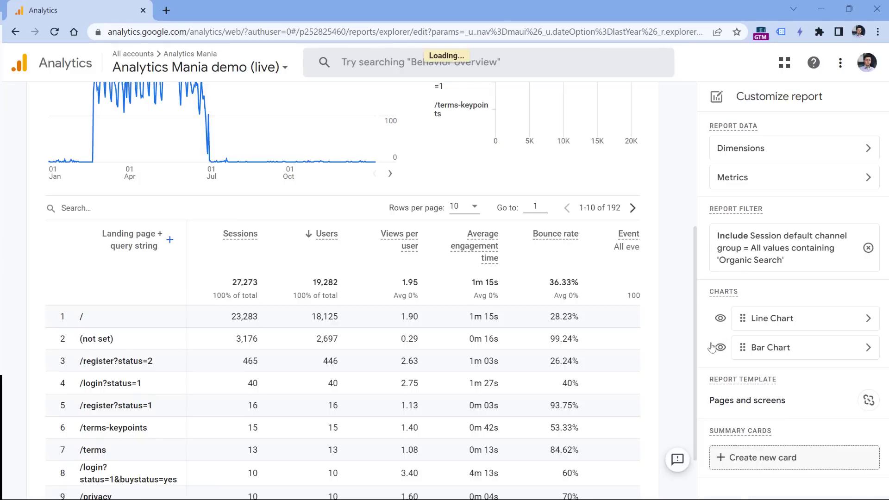
Save the customized report as a new report named "Landing pages - organic search"
scroll(306, 366, up, 5)
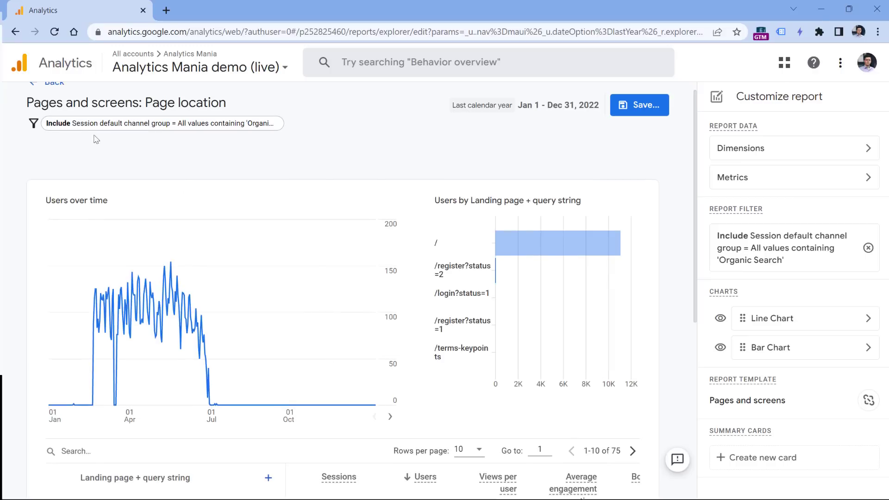
click(654, 112)
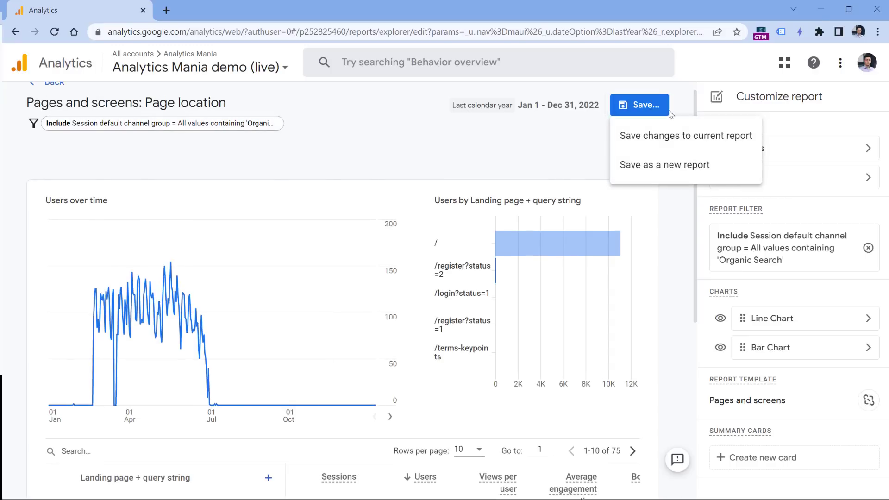
click(685, 165)
triple_click(432, 259)
text(ų)
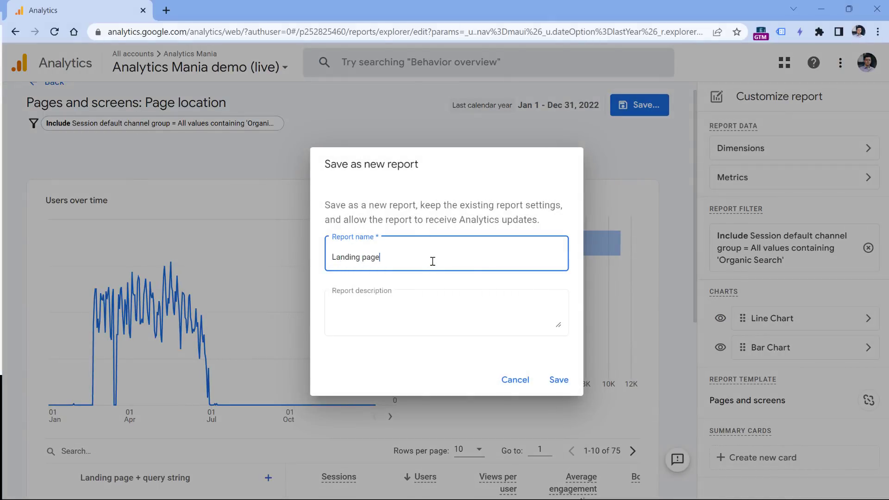
text(anding pages - organic search)
click(559, 380)
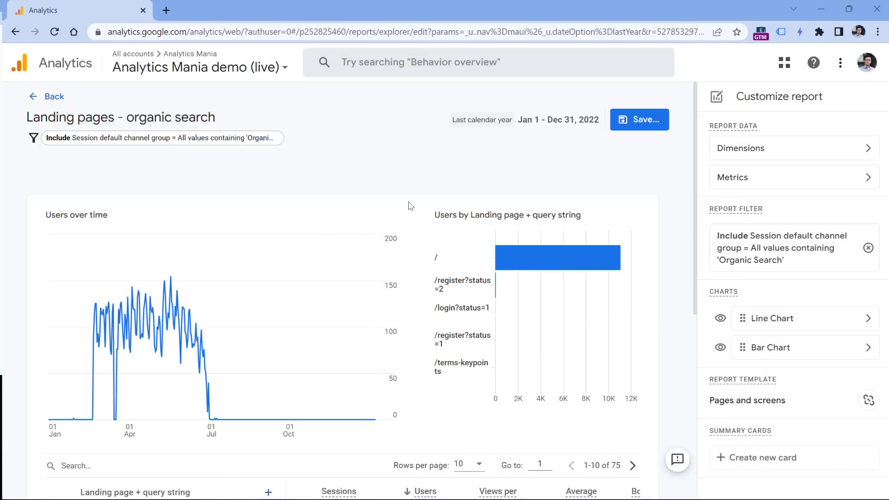
Leave the report editor and open the Life cycle collection for editing from the report library
click(44, 98)
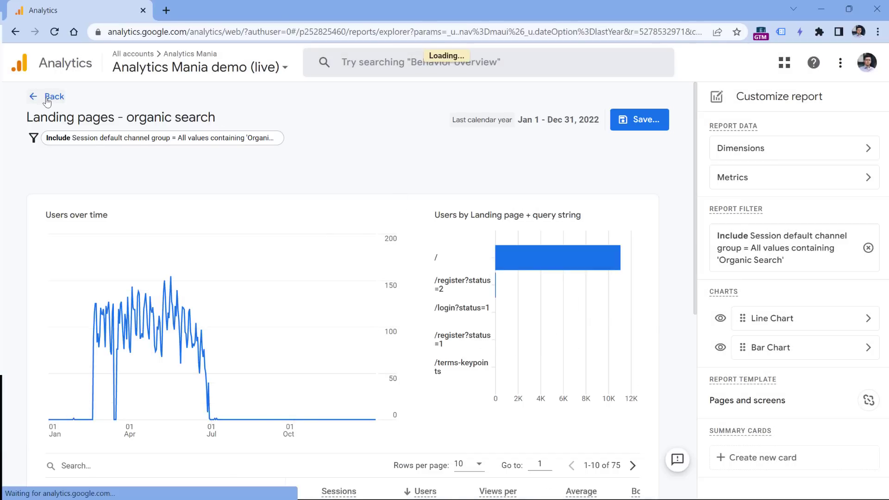
mouse_move(25, 138)
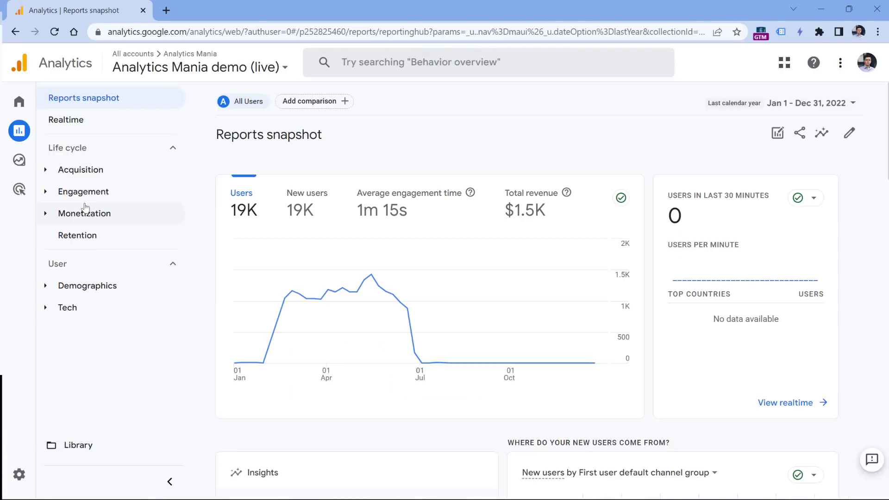
click(79, 446)
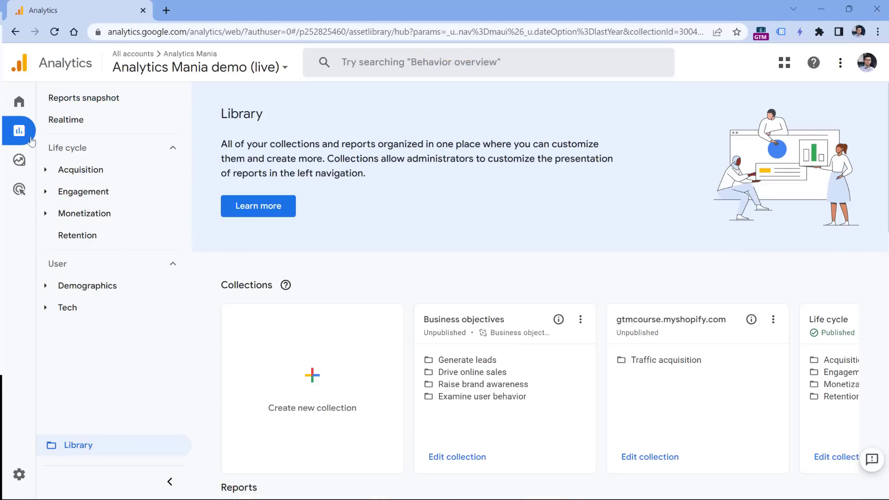
scroll(486, 149, down, 3)
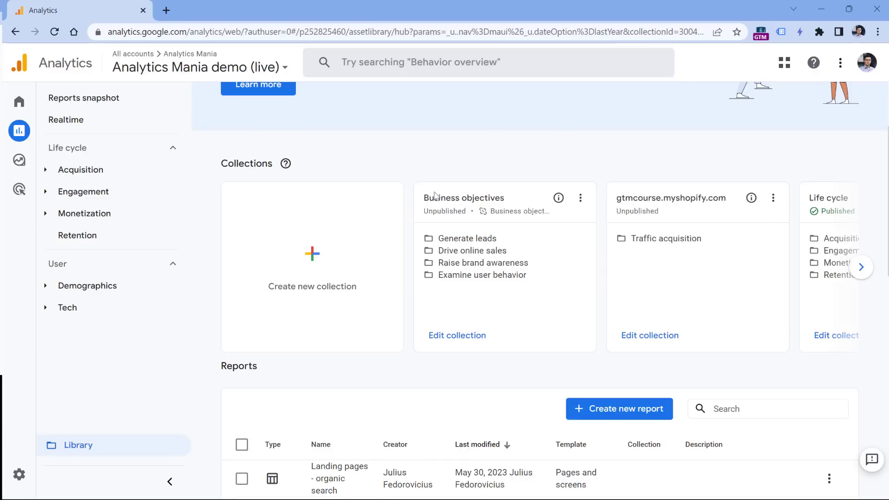
click(861, 266)
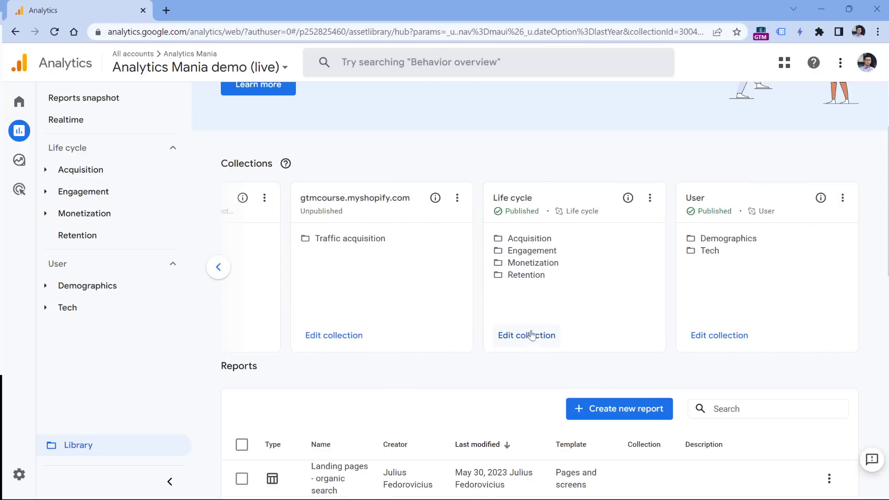
click(528, 340)
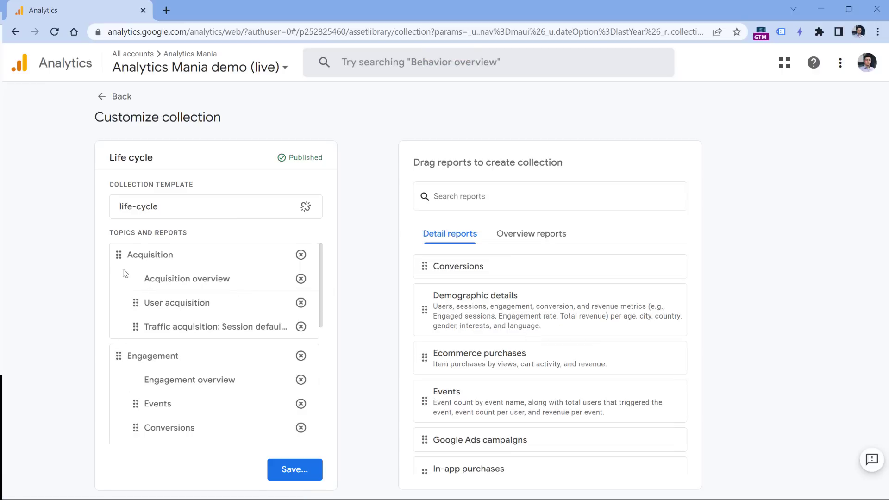
Create a new topic named SEO after the existing topics in the Life cycle collection
scroll(151, 354, down, 4)
double_click(146, 298)
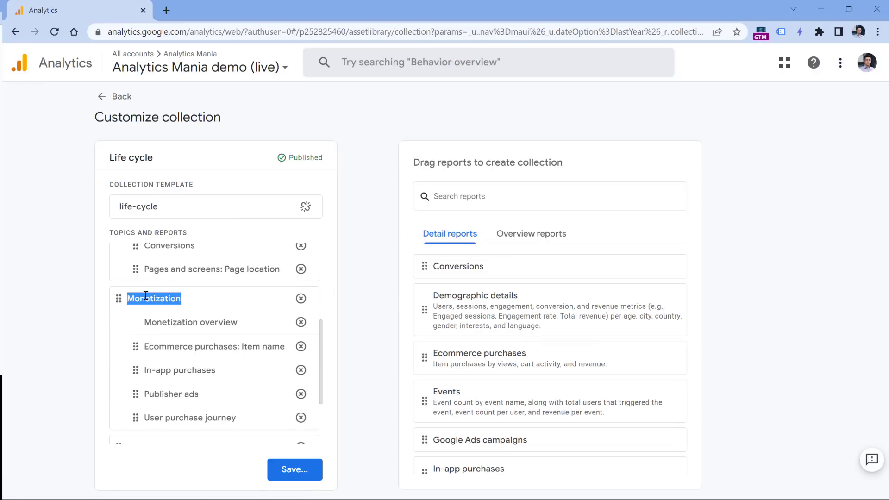
scroll(146, 296, down, 2)
double_click(141, 353)
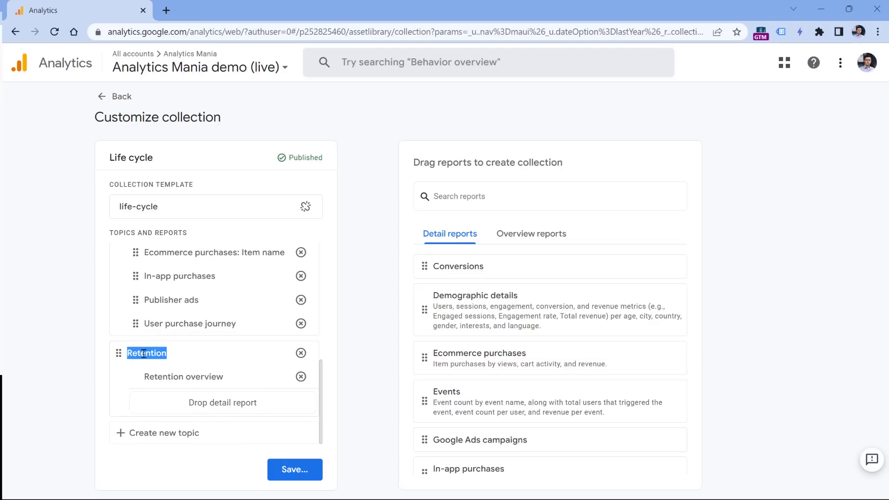
click(168, 438)
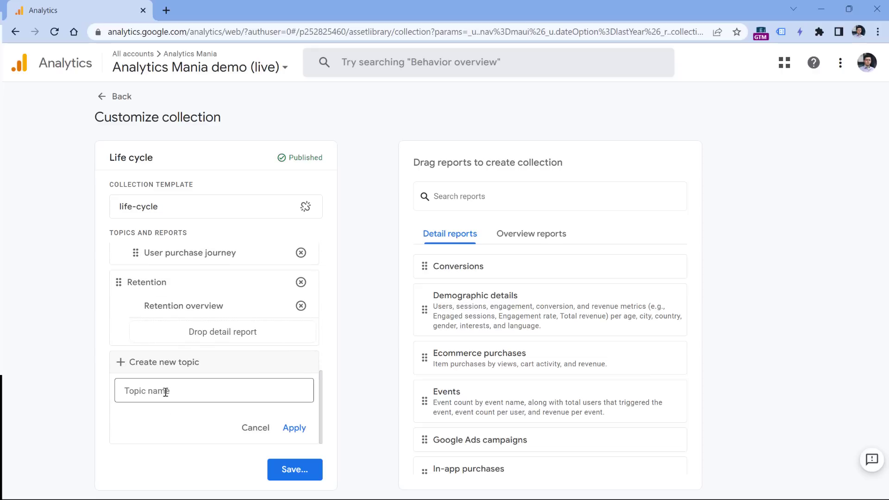
text(SEO)
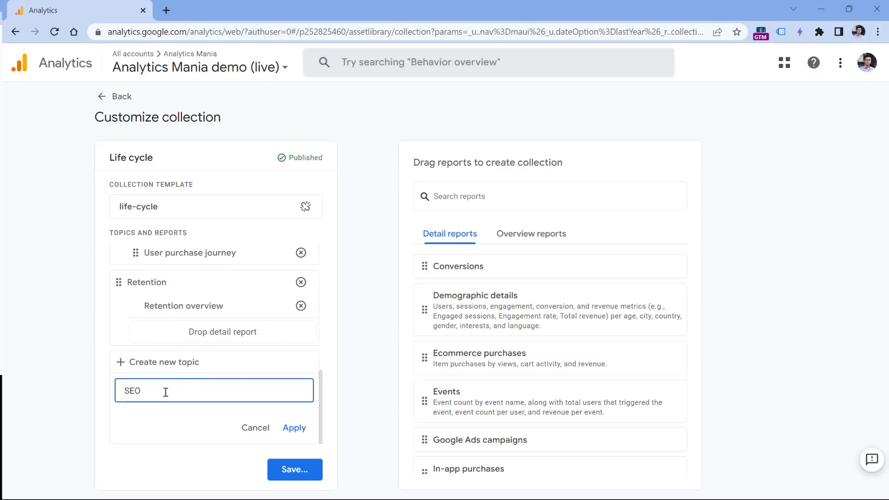
click(294, 428)
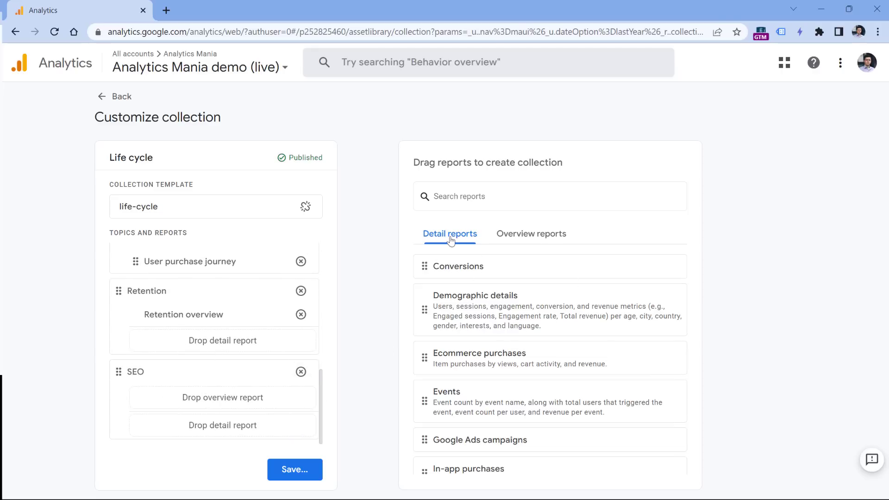
Try to add the "Landing pages - organic search" detail report to the SEO topic, and reload the page
scroll(508, 304, down, 4)
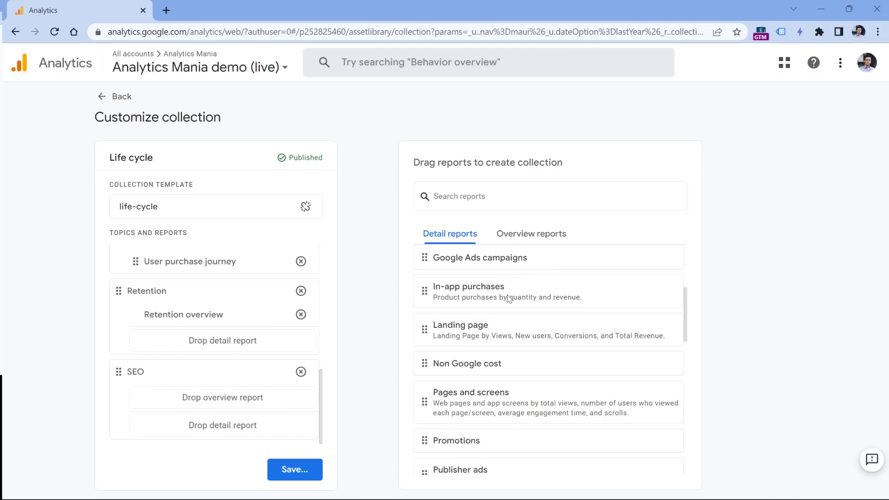
scroll(507, 286, down, 9)
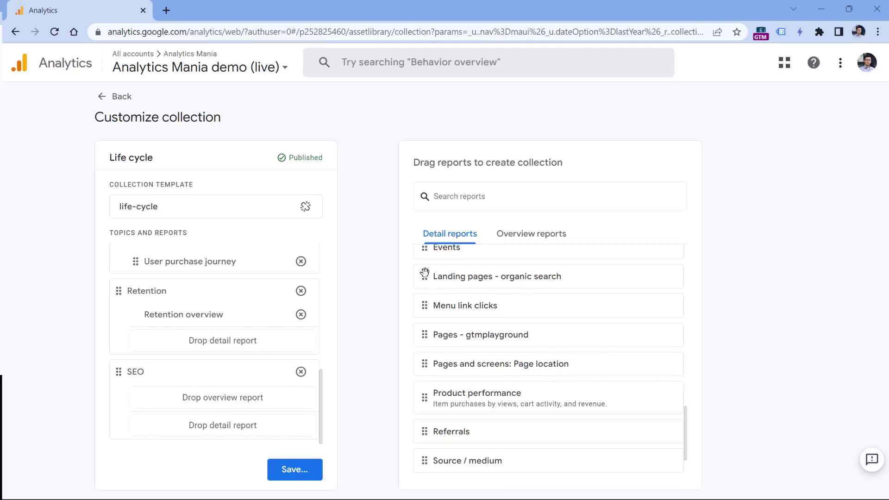
drag(424, 272, 151, 410)
click(301, 342)
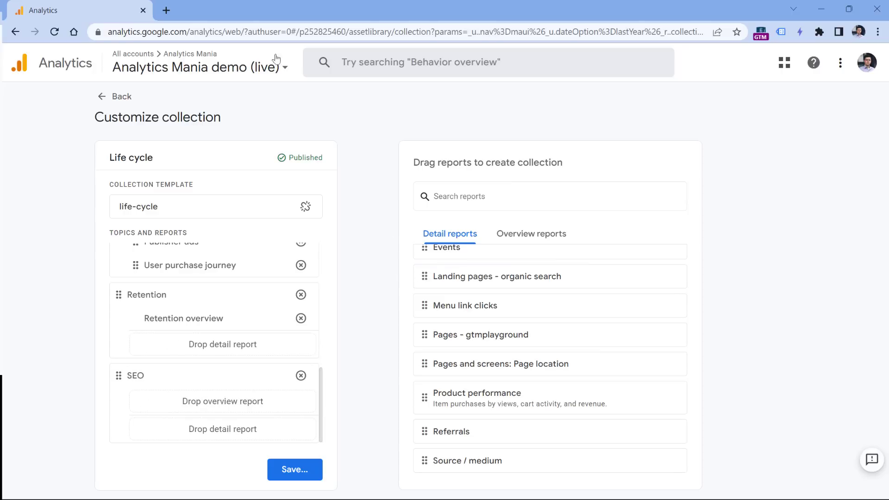
click(54, 32)
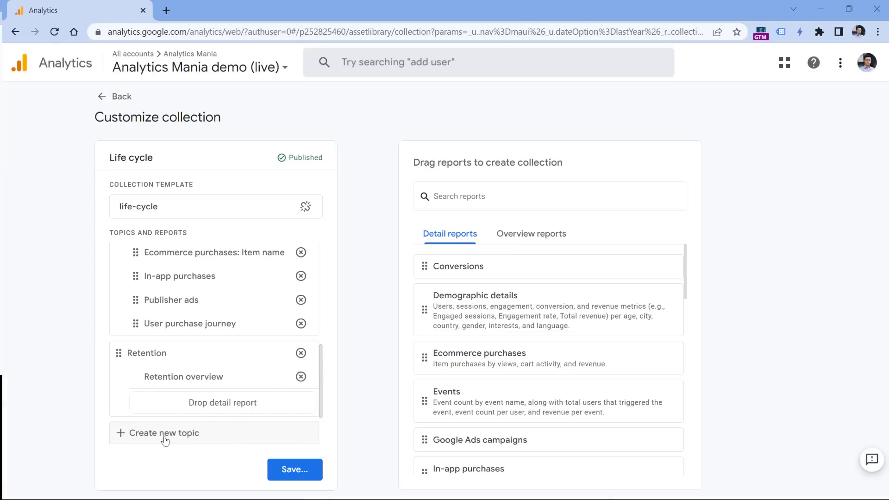
Create a topic named SEO and place the "Landing pages - organic search" report in its detail report slot
scroll(148, 318, down, 2)
click(171, 361)
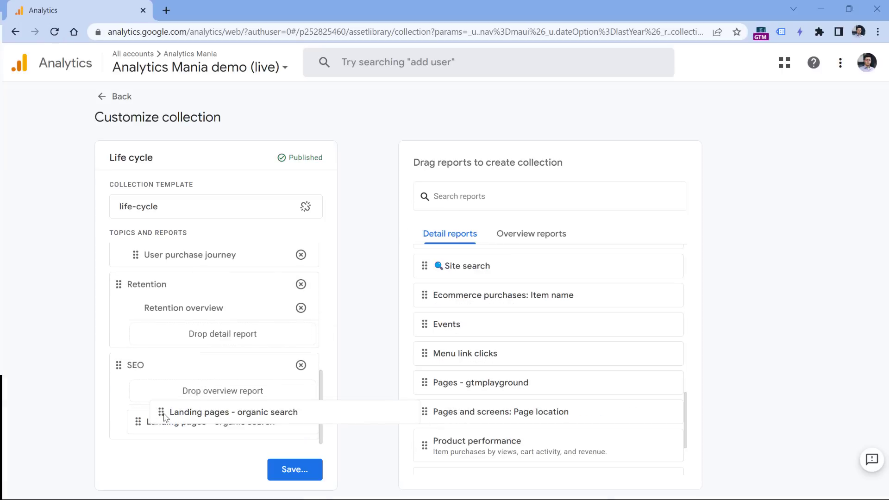
drag(137, 415, 146, 429)
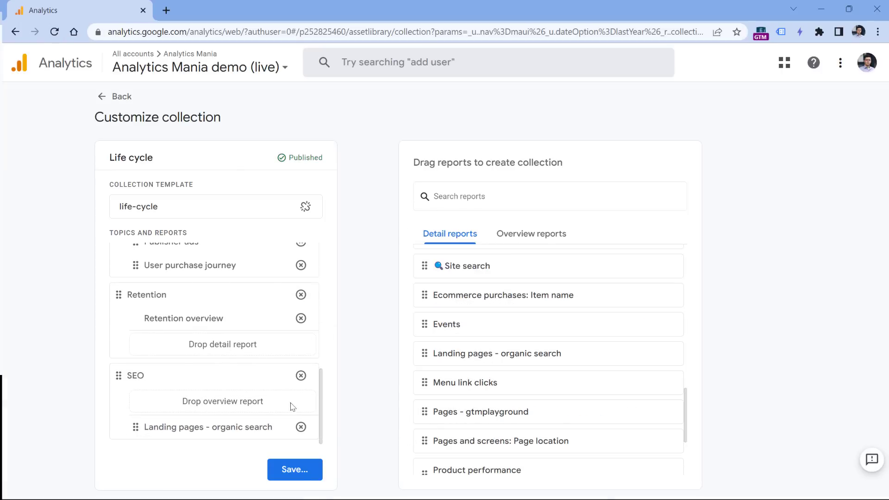
Save the changes to the current collection and return to the report library
click(292, 469)
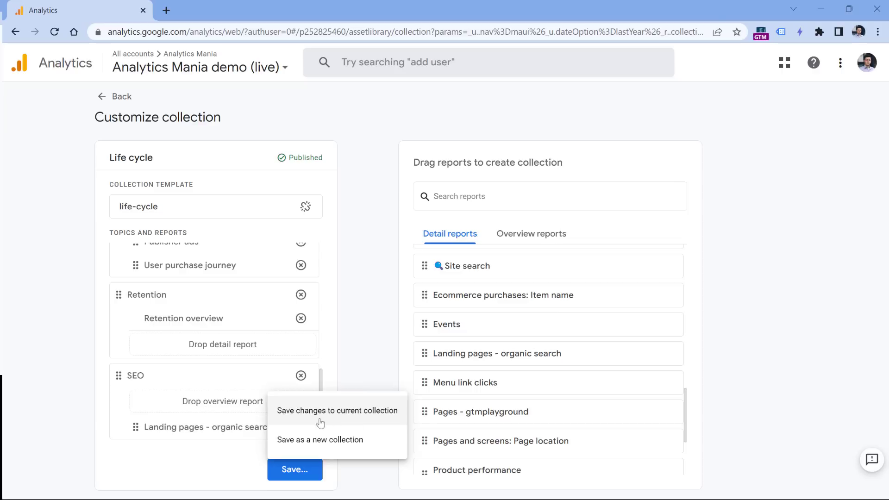
click(343, 415)
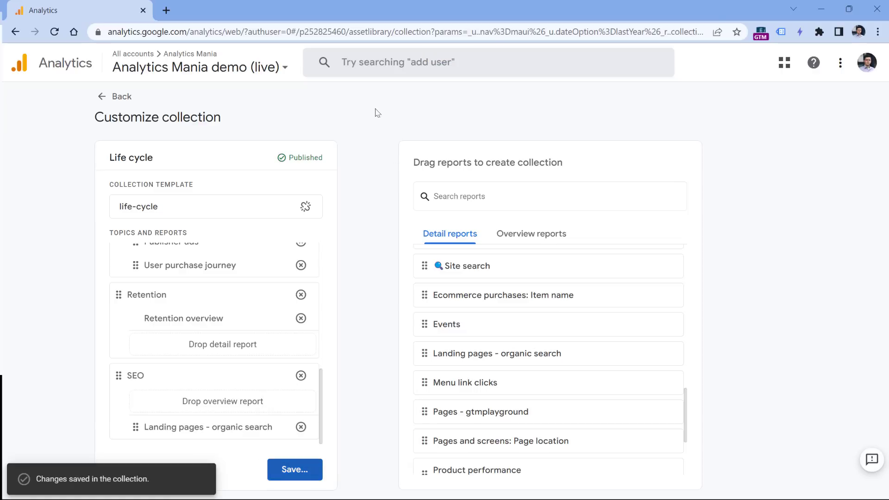
click(102, 95)
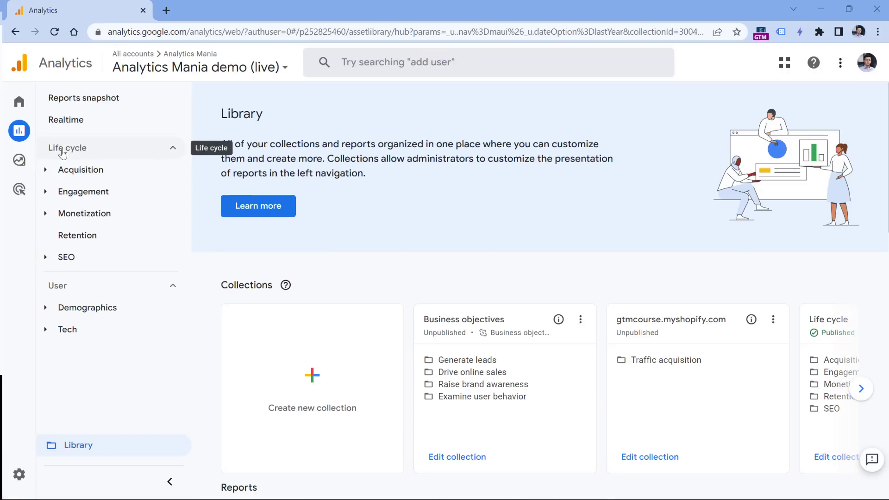
Open the "Landing pages - organic search" report in the SEO topic and examine all metric columns of its table
click(46, 257)
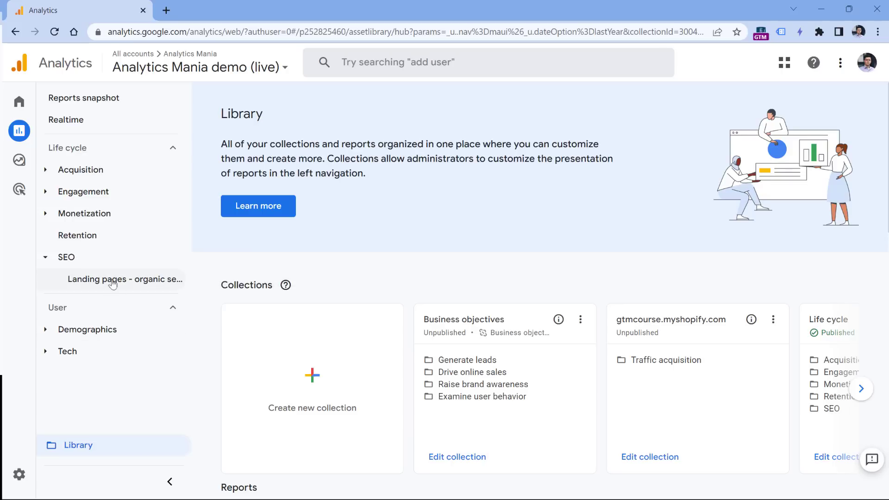
click(51, 260)
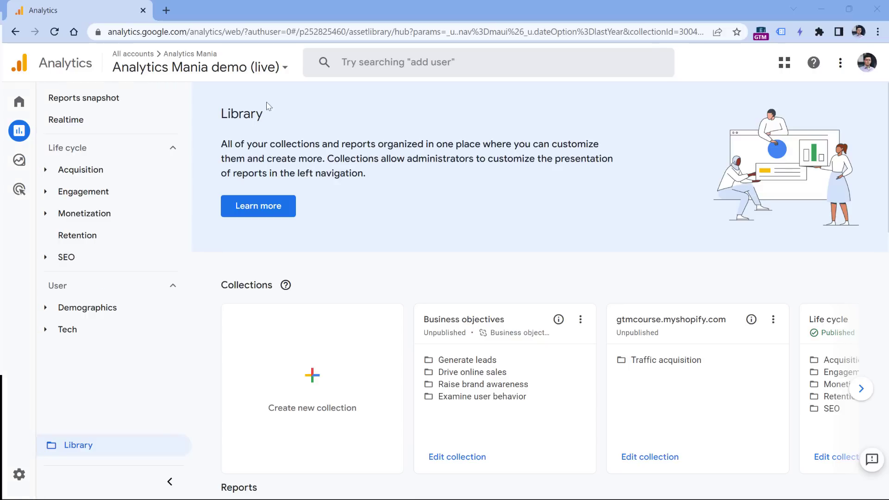
click(47, 258)
click(124, 284)
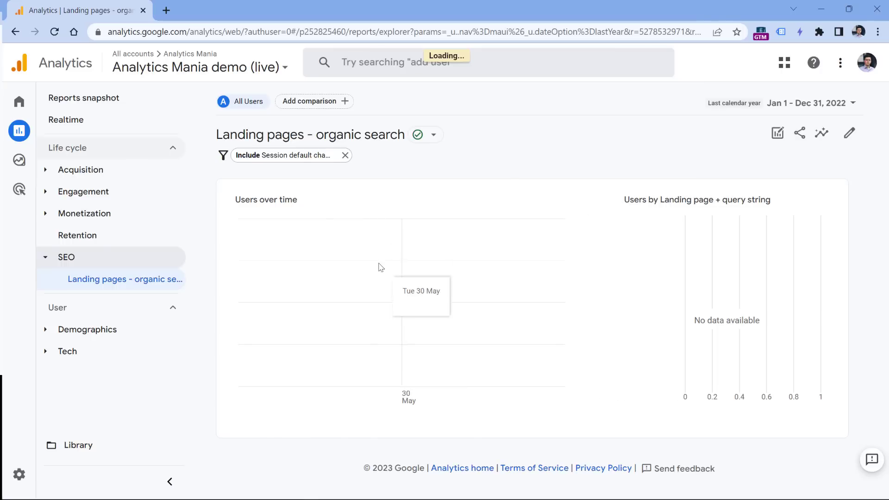
scroll(379, 264, down, 5)
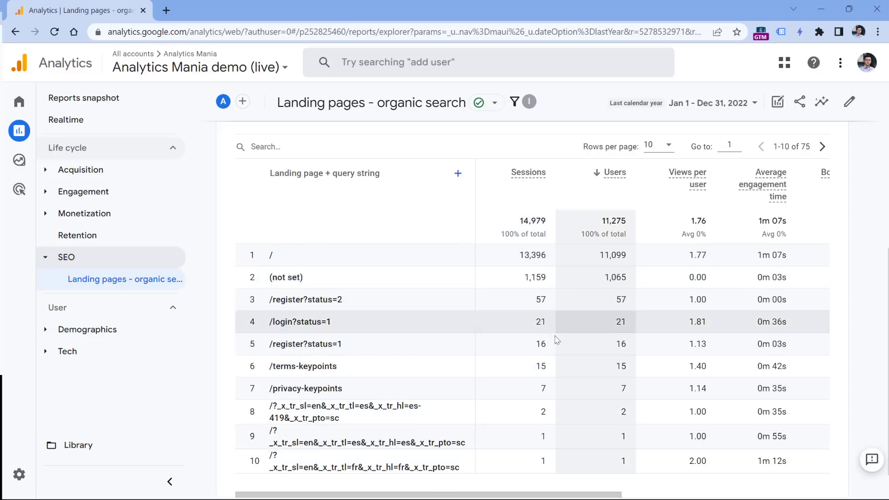
drag(536, 494, 749, 493)
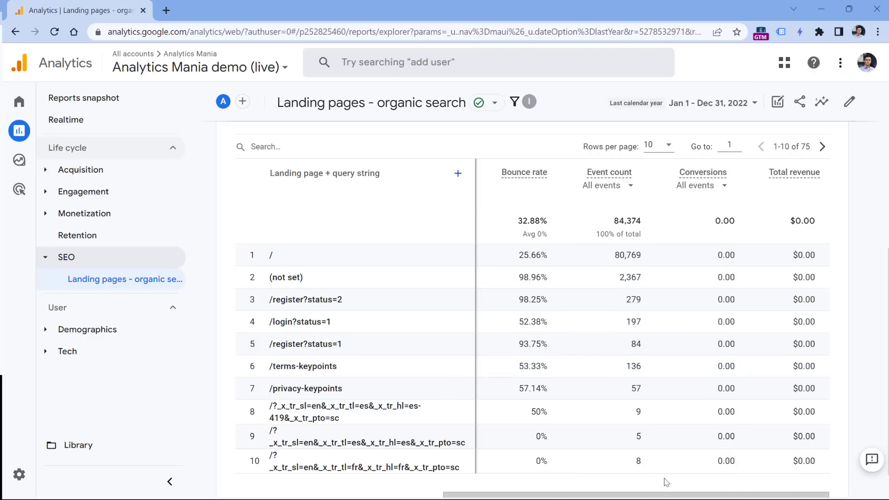
drag(667, 495, 384, 493)
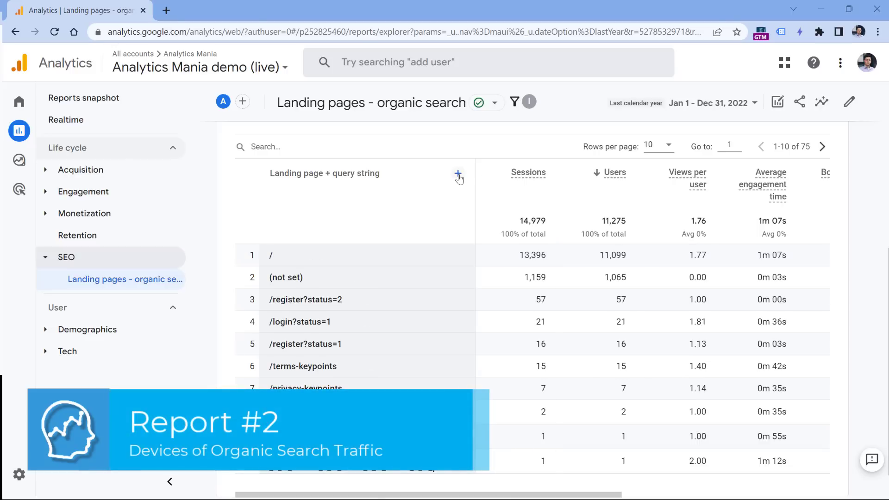
Open the Tech details report and review its available primary dimensions, charts and table
click(47, 354)
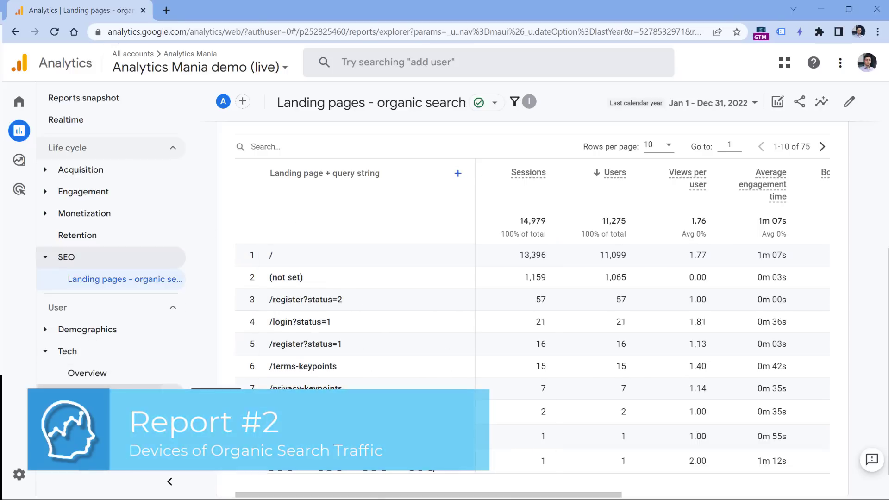
click(153, 394)
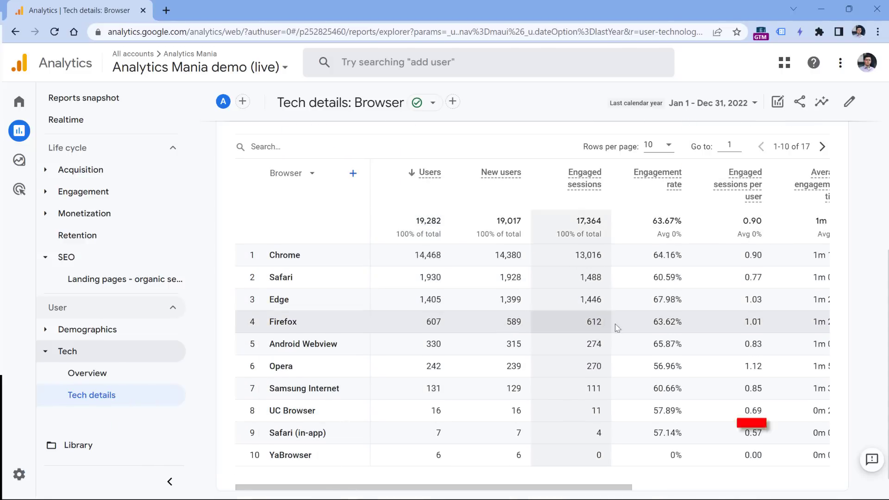
click(300, 175)
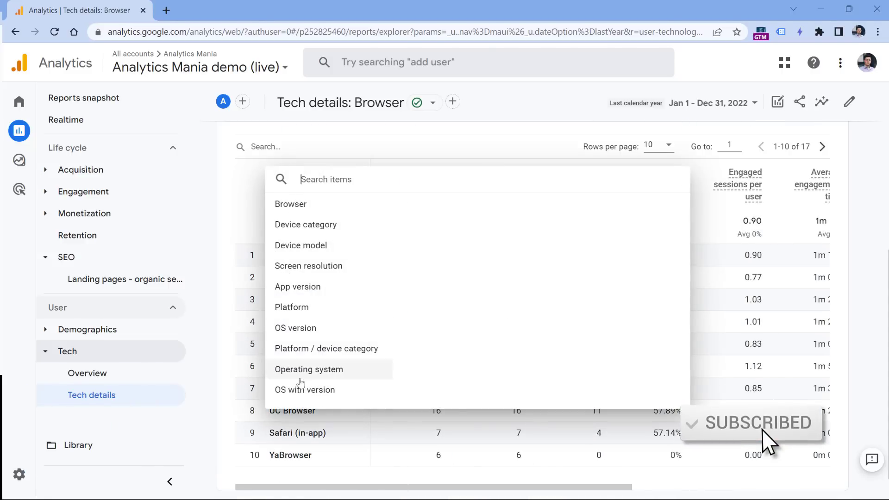
click(376, 162)
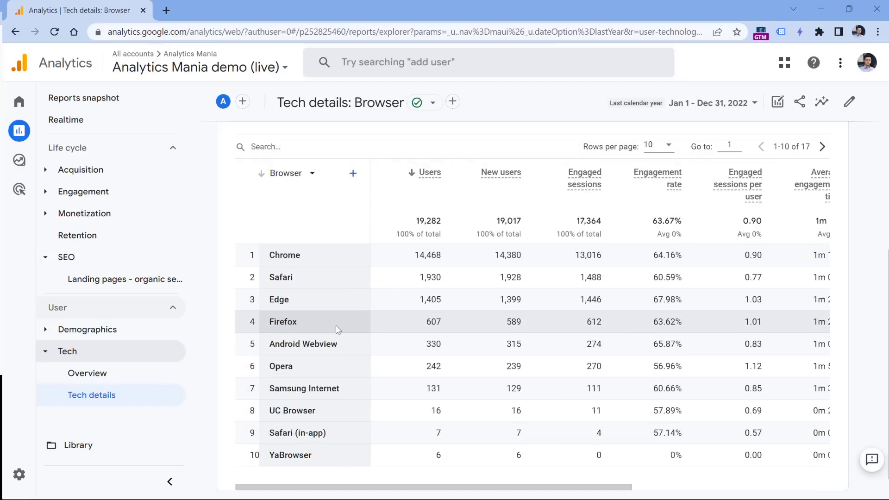
scroll(344, 326, up, 4)
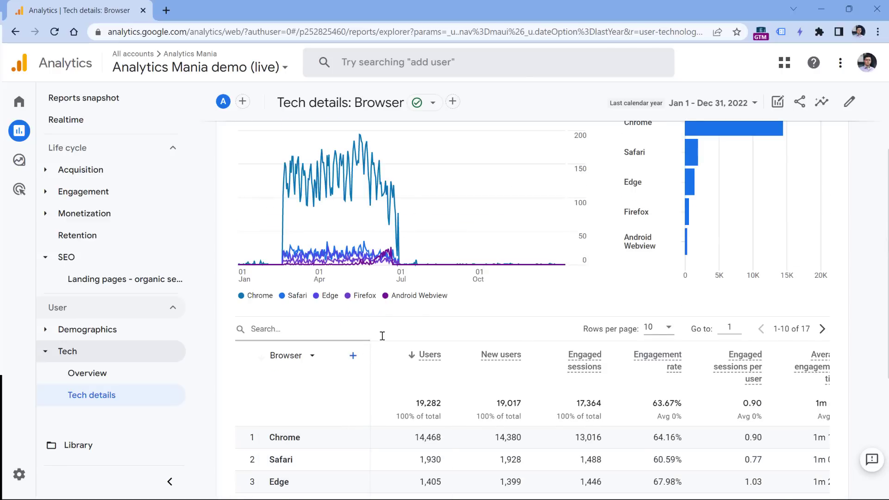
scroll(380, 334, up, 3)
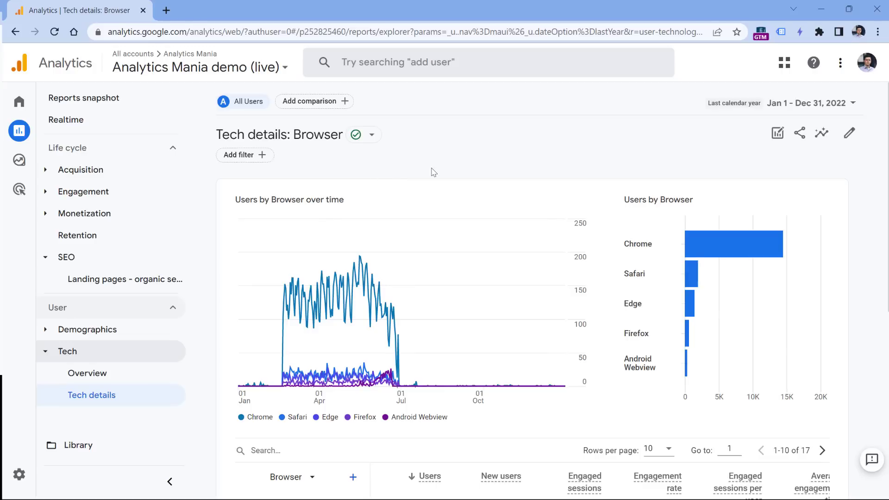
scroll(433, 173, down, 5)
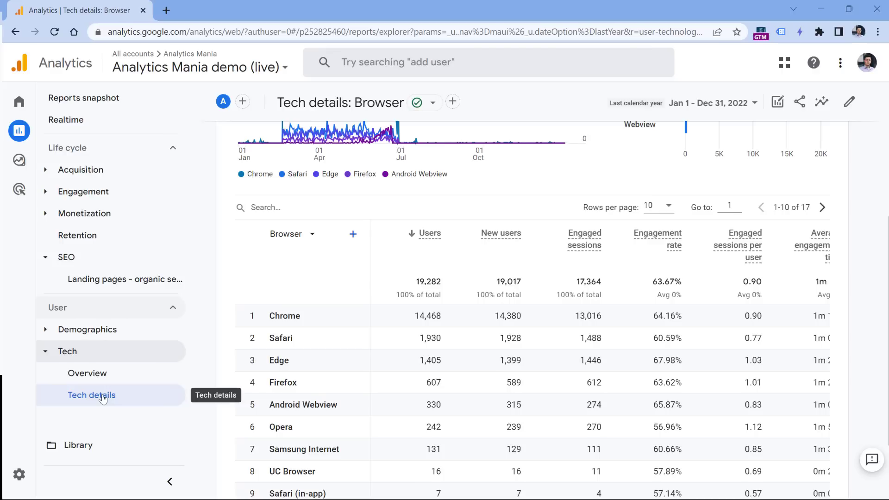
scroll(485, 346, up, 5)
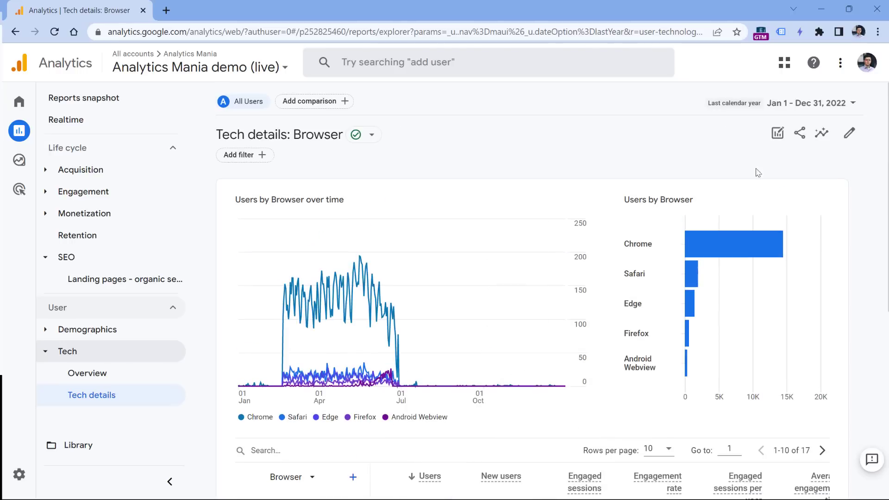
Customize the Tech details report with an include filter where Session default channel group matches all values containing 'Organic Search'
click(849, 135)
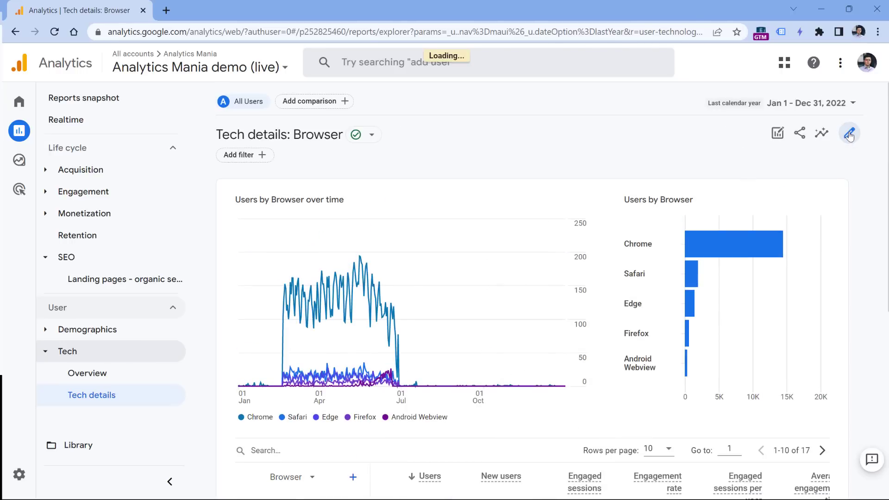
scroll(481, 347, down, 3)
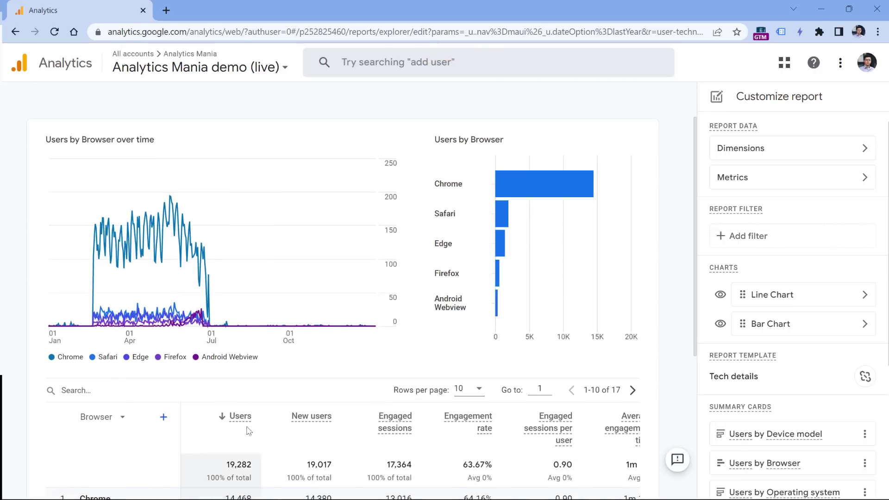
scroll(517, 420, up, 3)
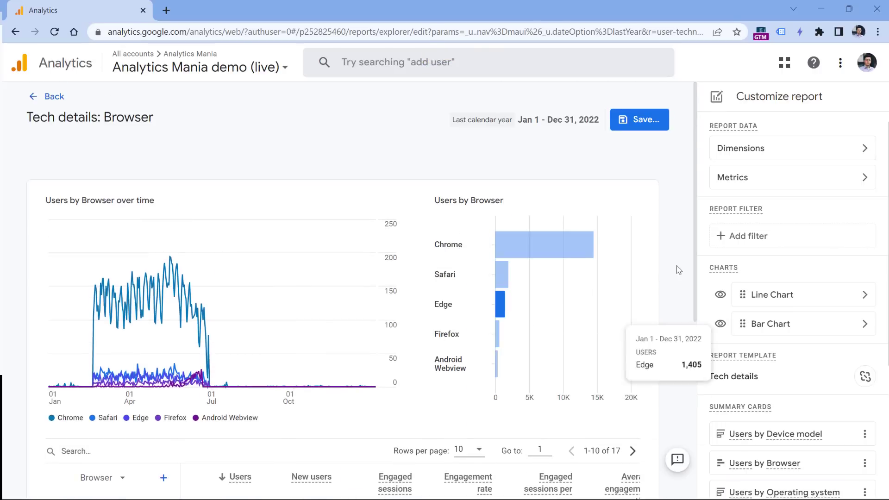
click(796, 241)
click(792, 200)
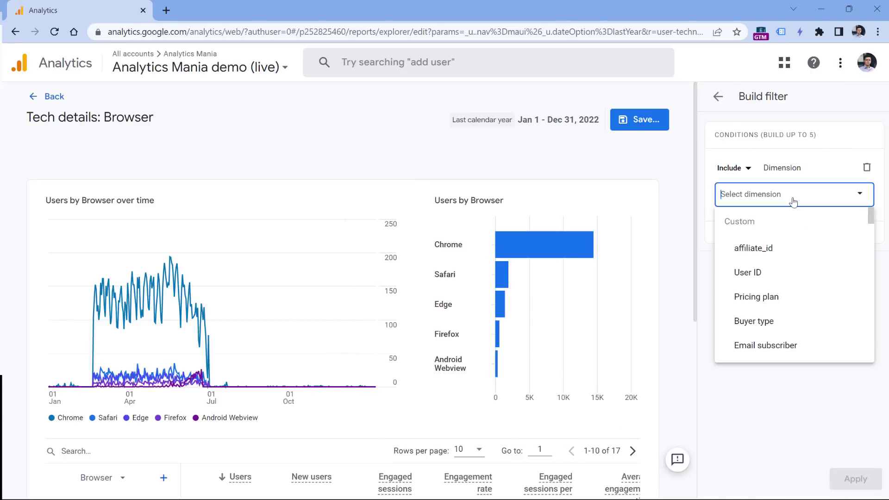
text(session)
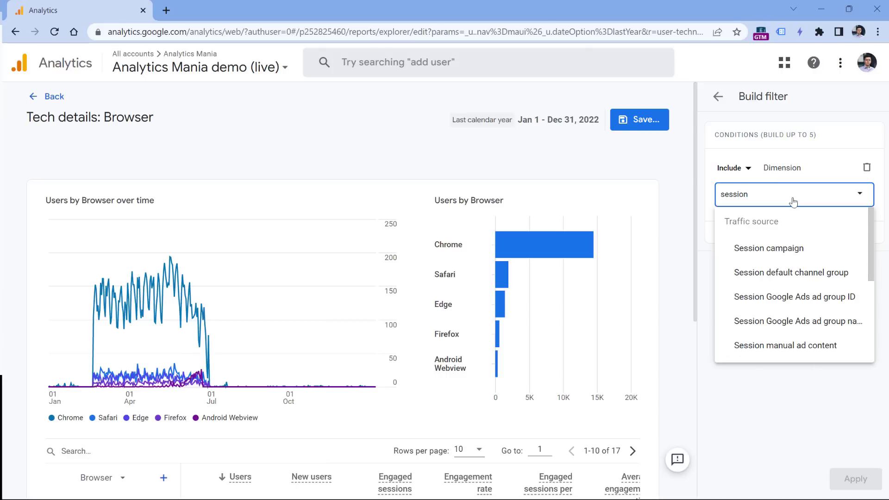
click(789, 274)
click(797, 241)
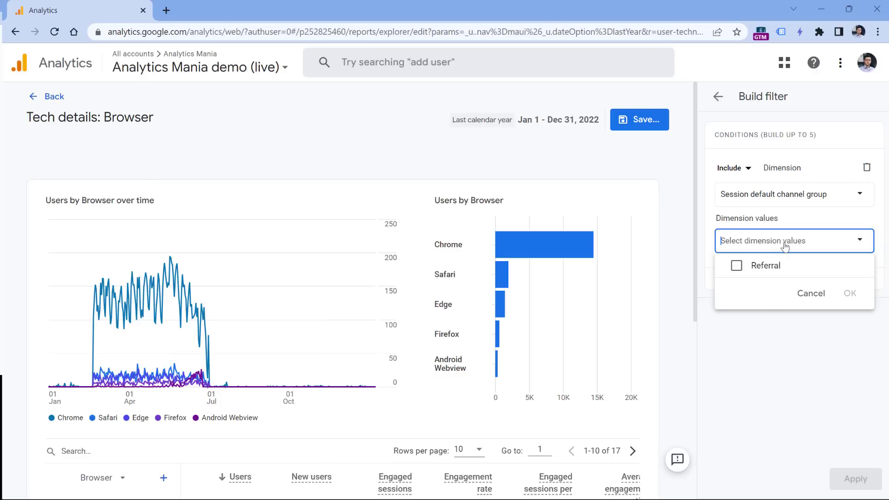
text(Organic Search)
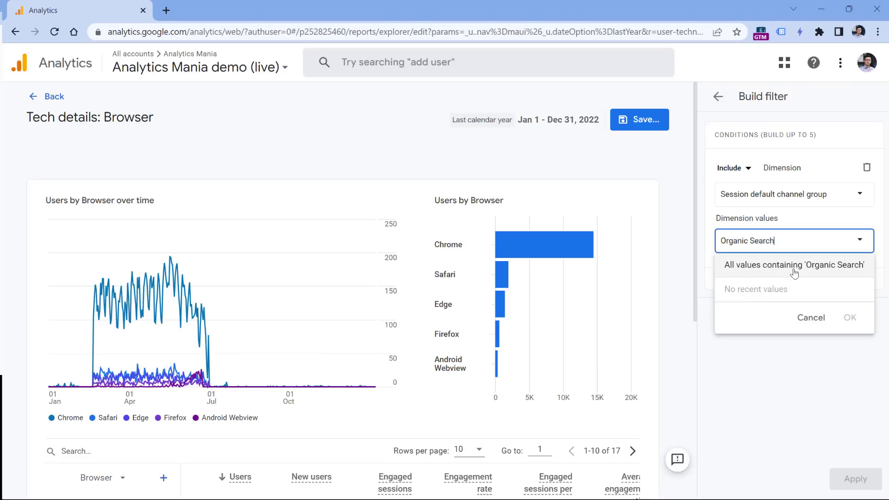
click(794, 268)
click(854, 478)
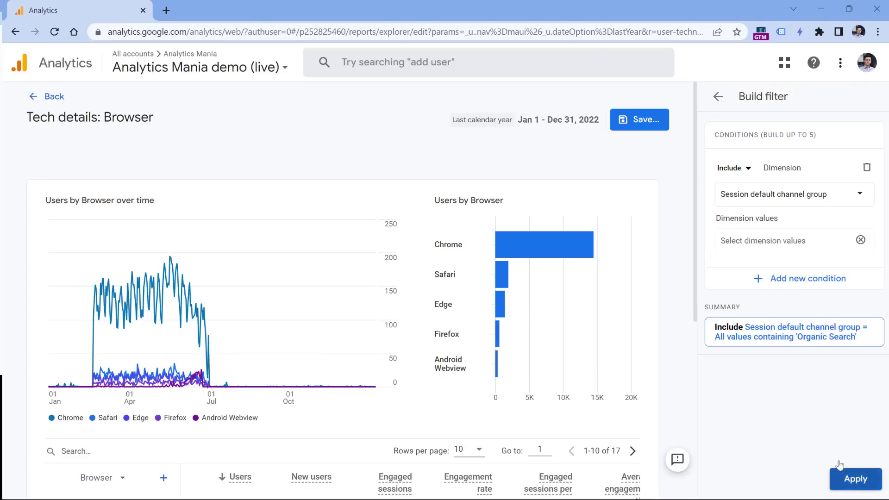
Save the filtered report as a new report named "Tech detail - Organic Search"
click(660, 121)
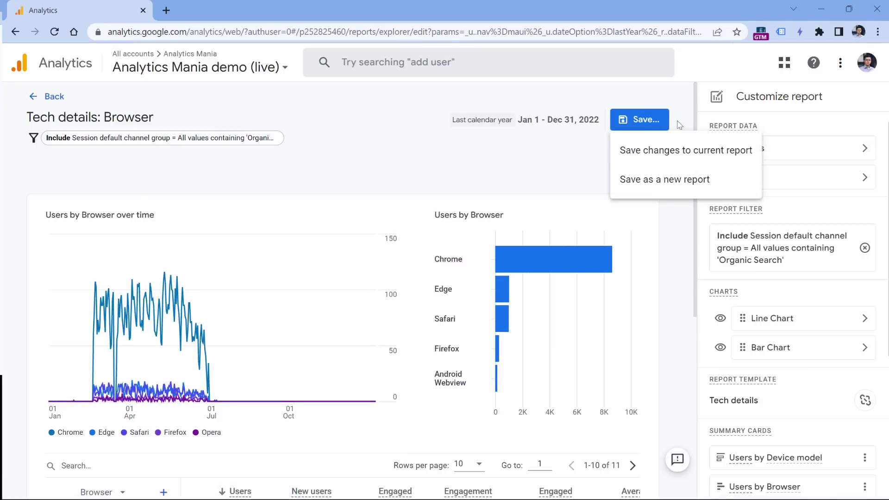
click(689, 184)
triple_click(385, 256)
text(TE)
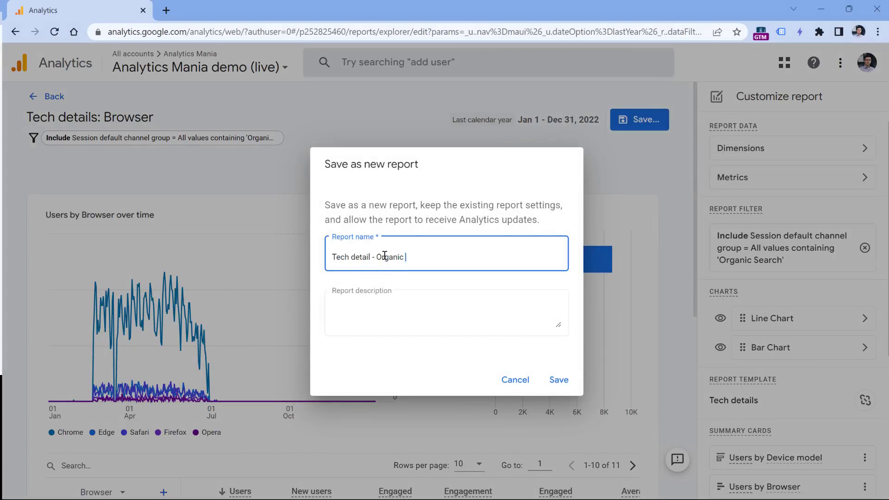
click(555, 381)
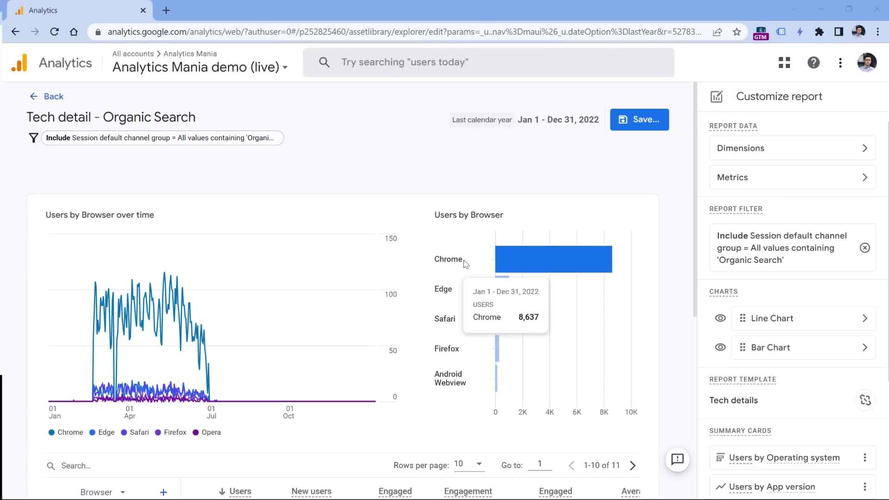
Make Device category the report's default primary dimension, move it above Browser in the dimension order, and apply the change
scroll(367, 252, down, 4)
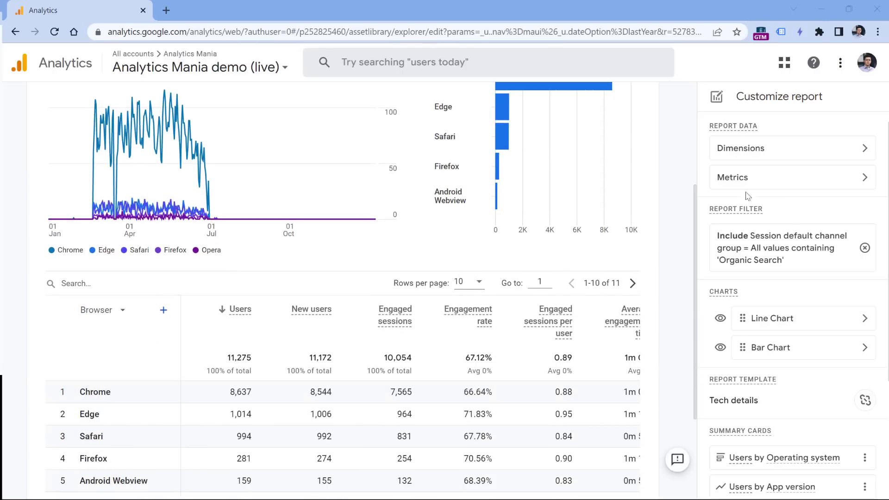
click(863, 151)
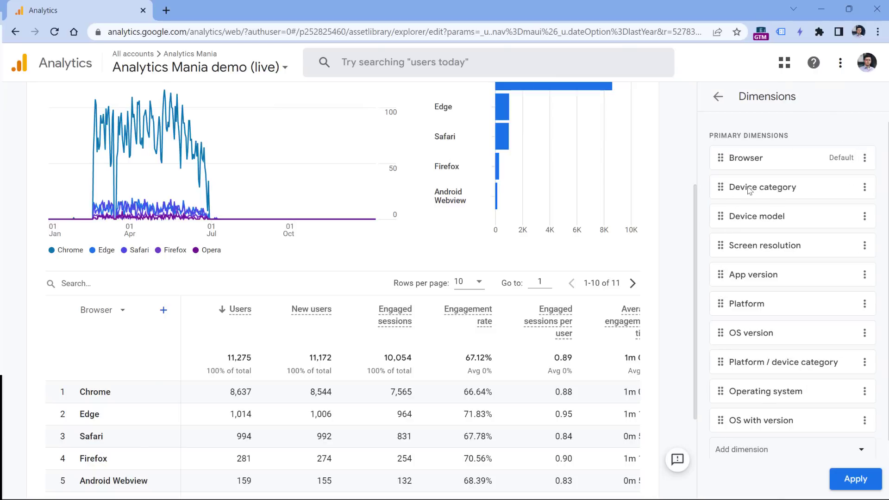
click(865, 187)
click(837, 224)
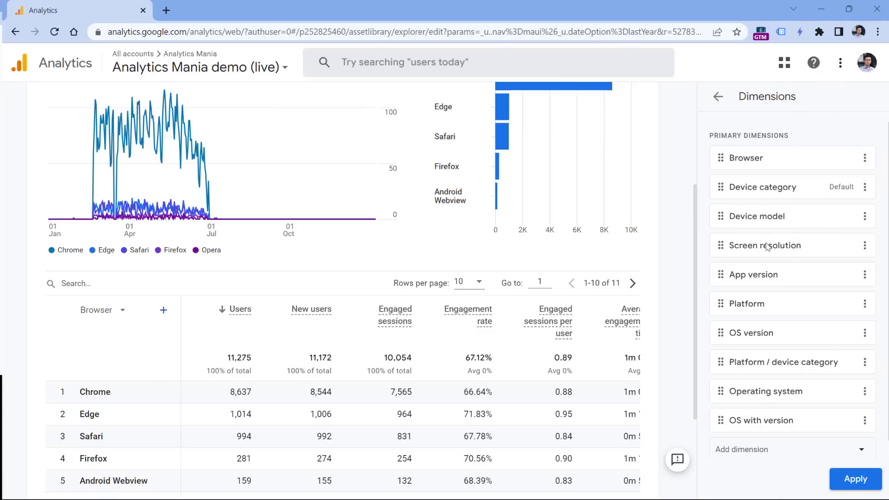
drag(720, 187, 720, 158)
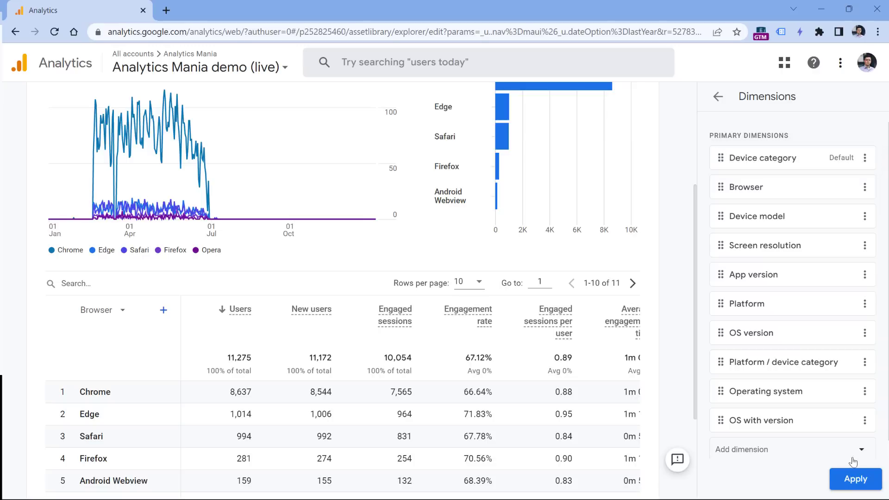
click(857, 479)
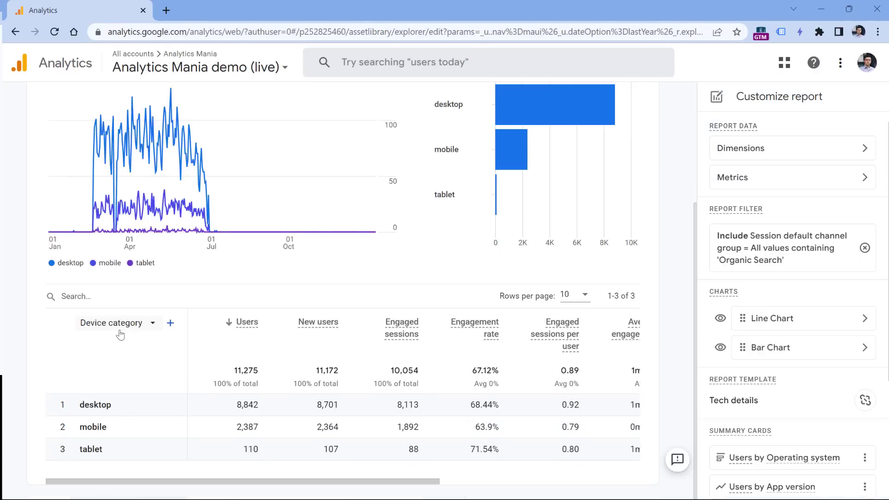
Save the dimension changes to the current "Tech detail - Organic Search" report and return to the report library
scroll(106, 420, up, 4)
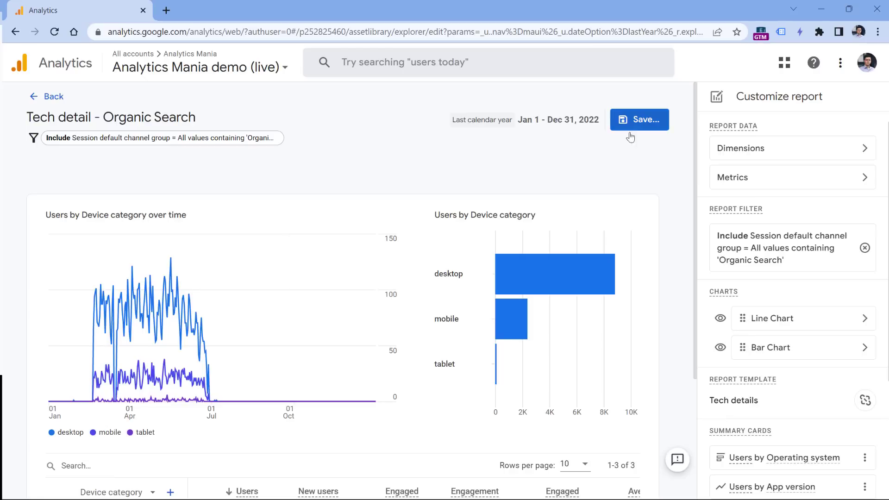
click(647, 124)
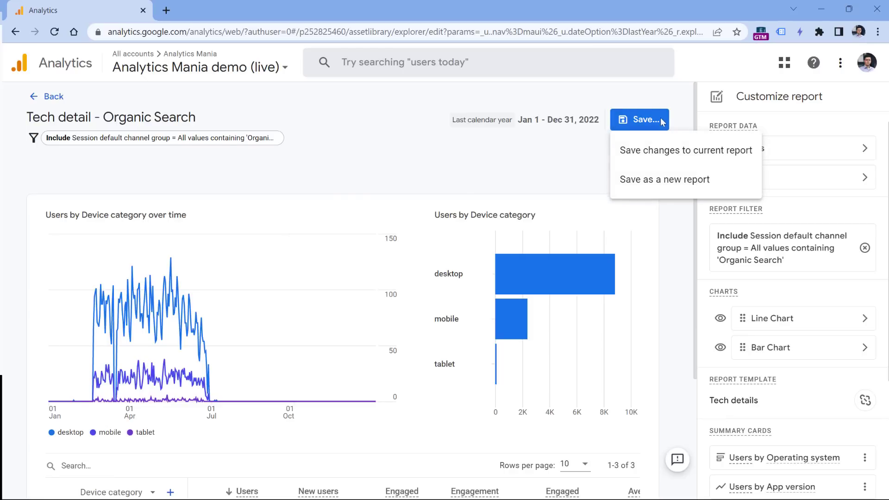
click(690, 155)
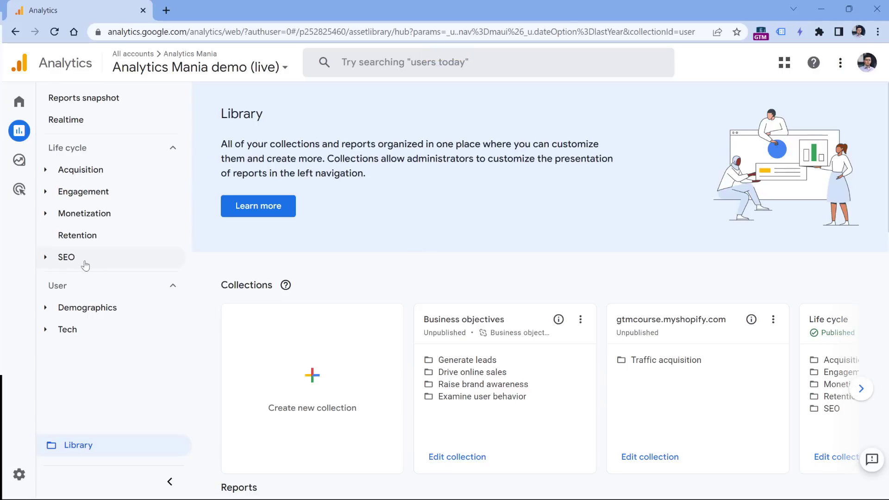
Add the "Tech detail - Organic Search" report to the SEO topic of the Life cycle collection and save the current collection
scroll(703, 218, down, 3)
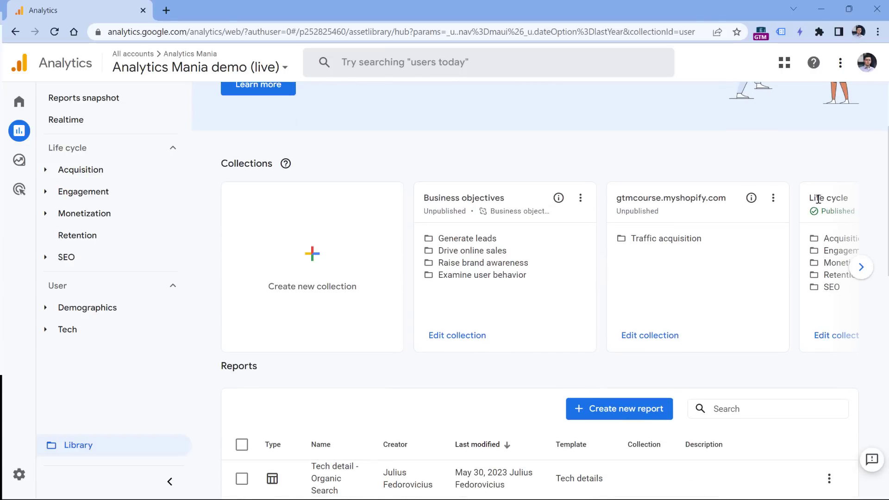
click(821, 335)
scroll(486, 295, down, 8)
scroll(485, 295, down, 5)
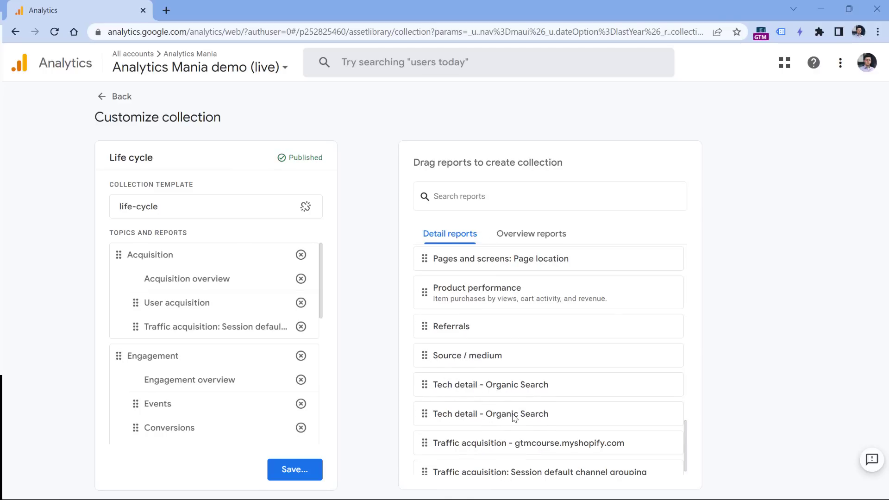
scroll(222, 318, down, 10)
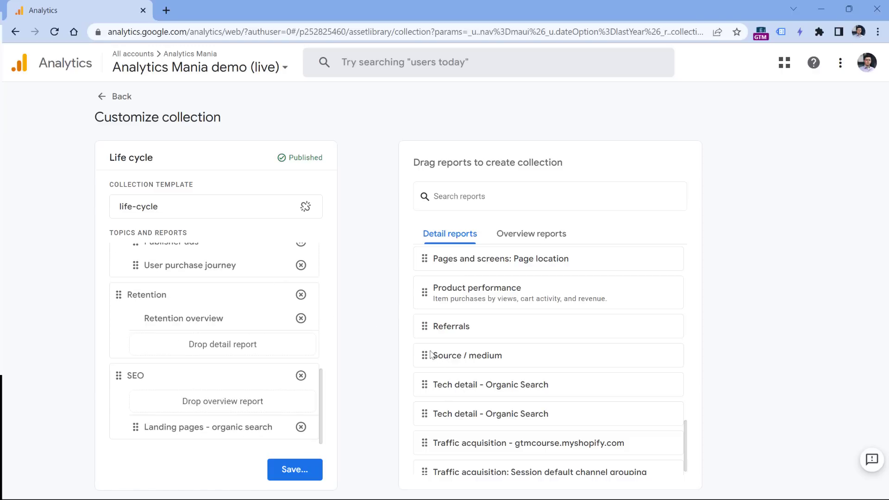
drag(426, 383, 142, 438)
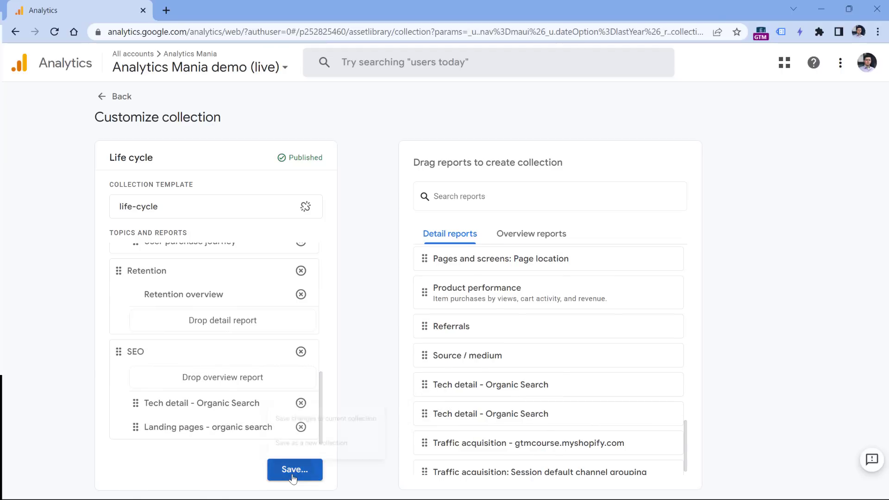
click(294, 469)
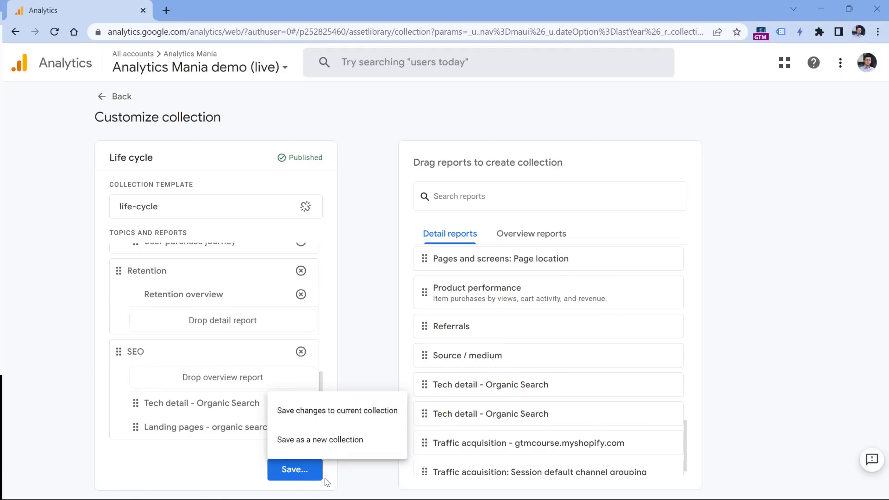
click(345, 418)
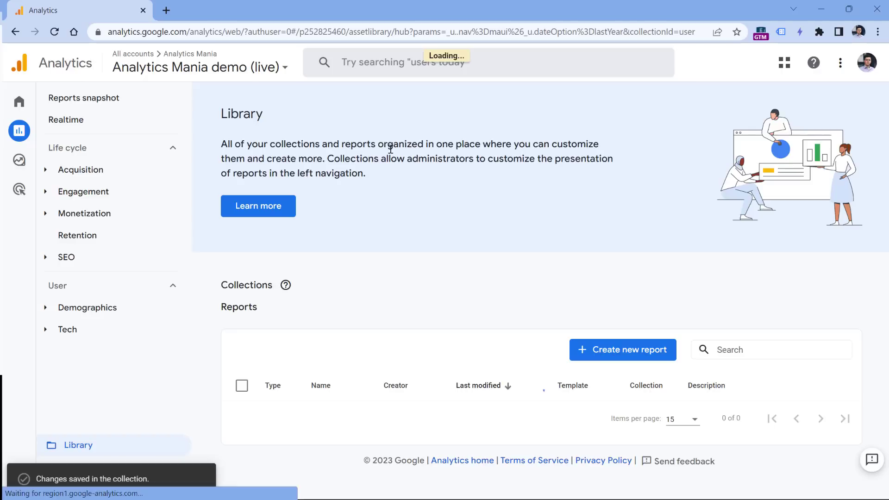
Open the "Tech detail - Organic Search" report in the SEO topic and examine its primary dimensions and all metric columns
click(45, 257)
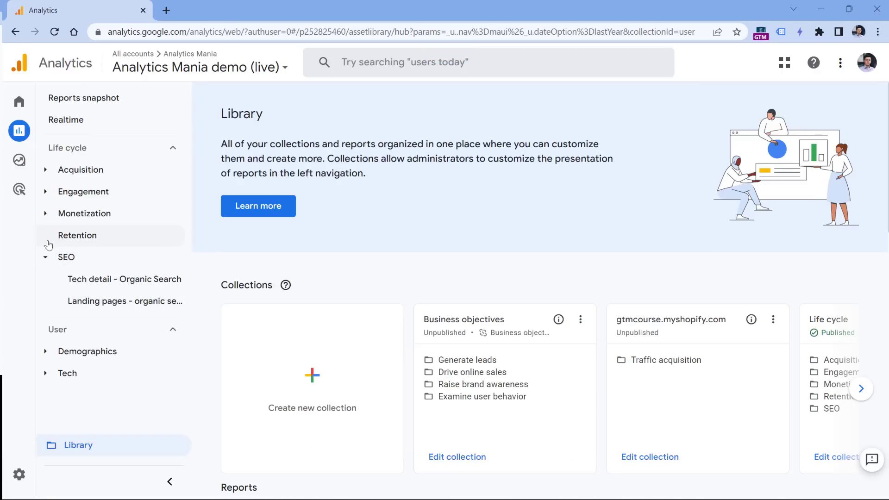
click(121, 280)
scroll(309, 401, down, 5)
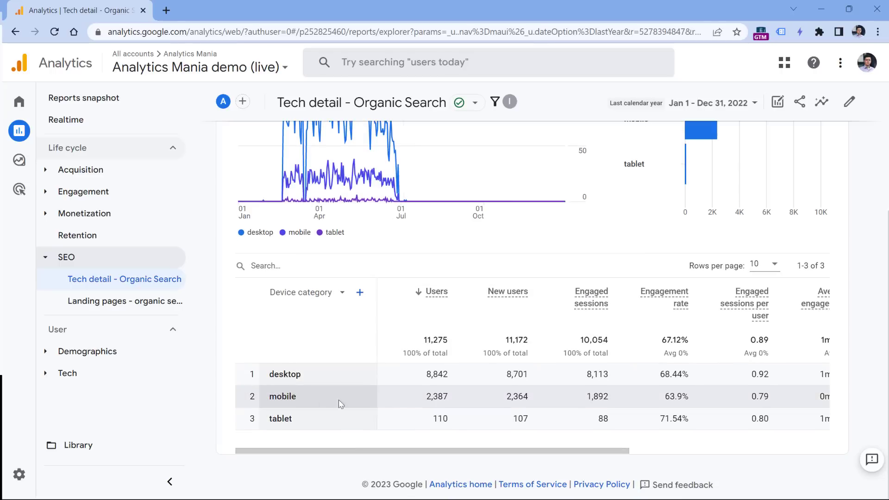
click(323, 298)
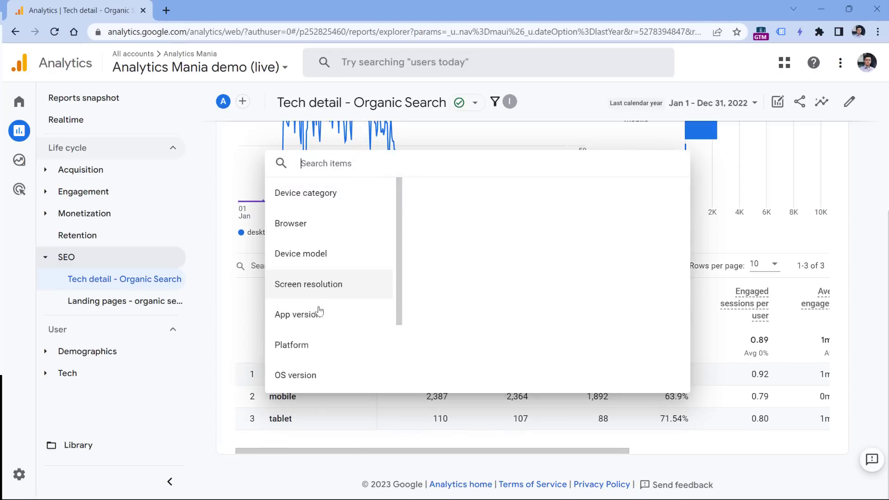
scroll(310, 285, down, 2)
scroll(310, 283, up, 2)
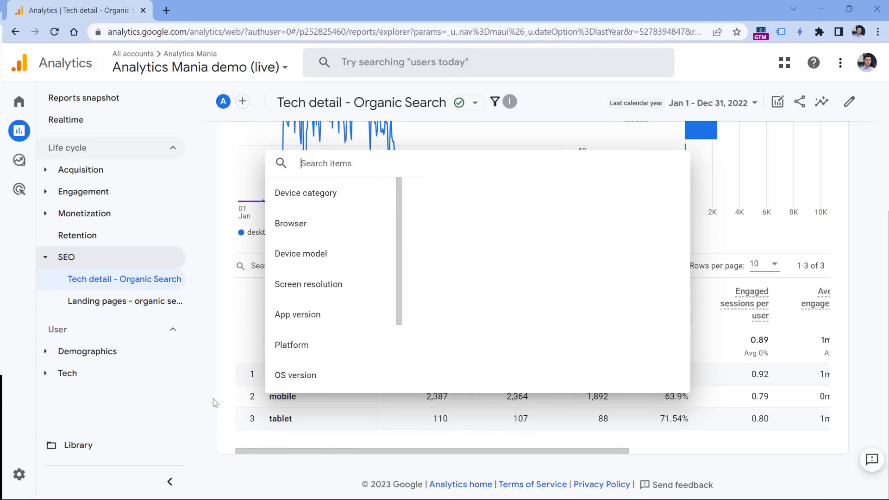
click(215, 406)
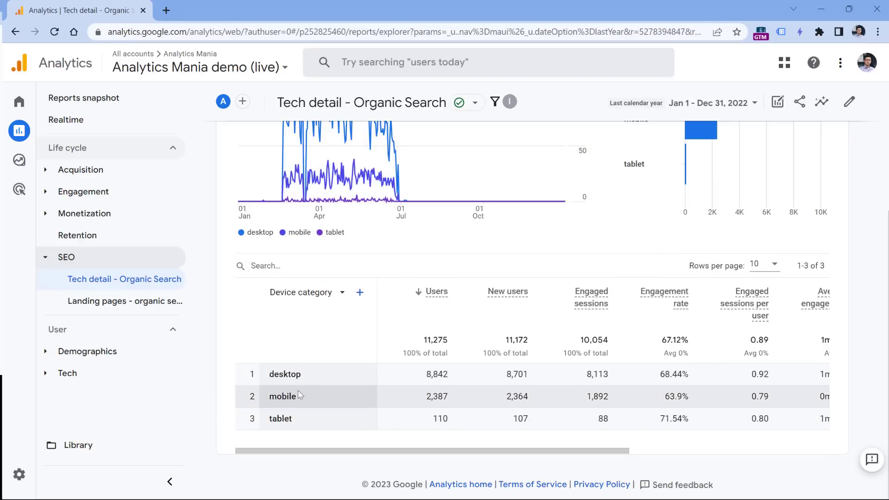
drag(450, 451, 650, 450)
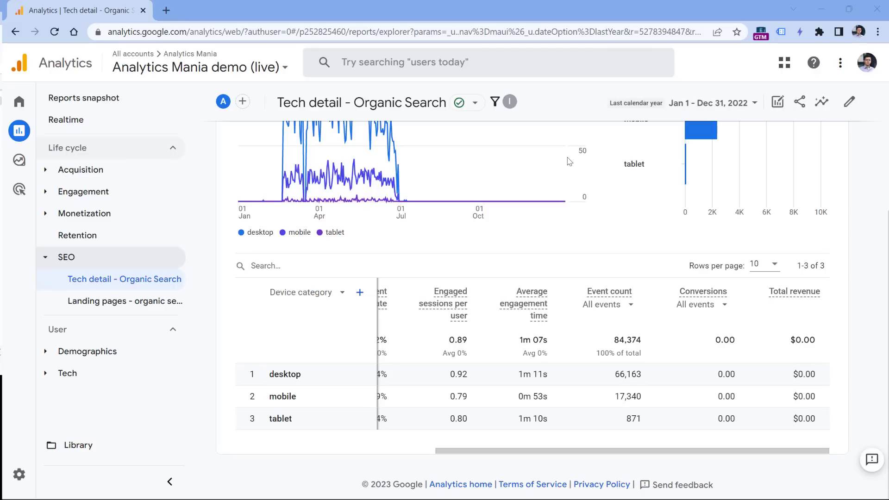
Open the Traffic acquisition report in the Acquisition topic for customization
click(47, 174)
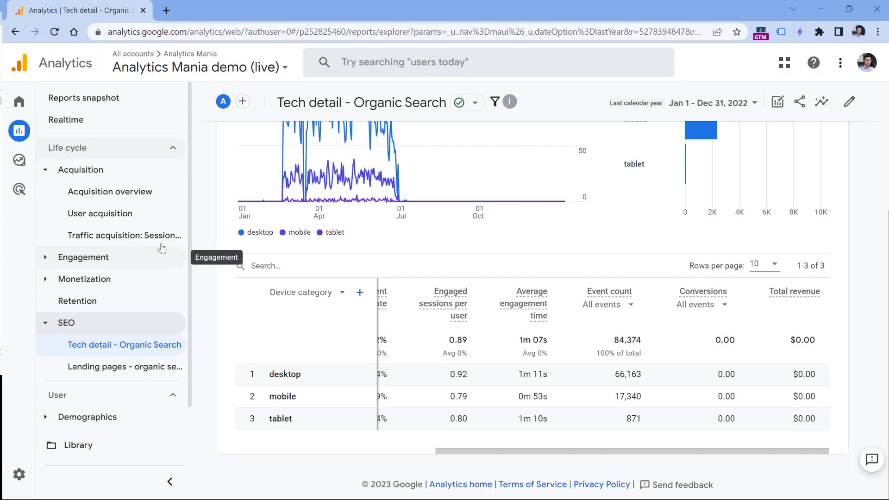
click(103, 237)
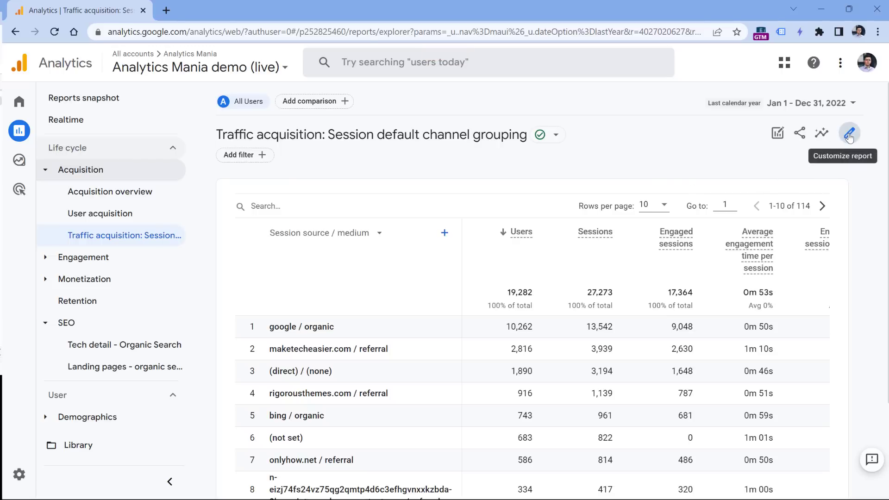
click(849, 135)
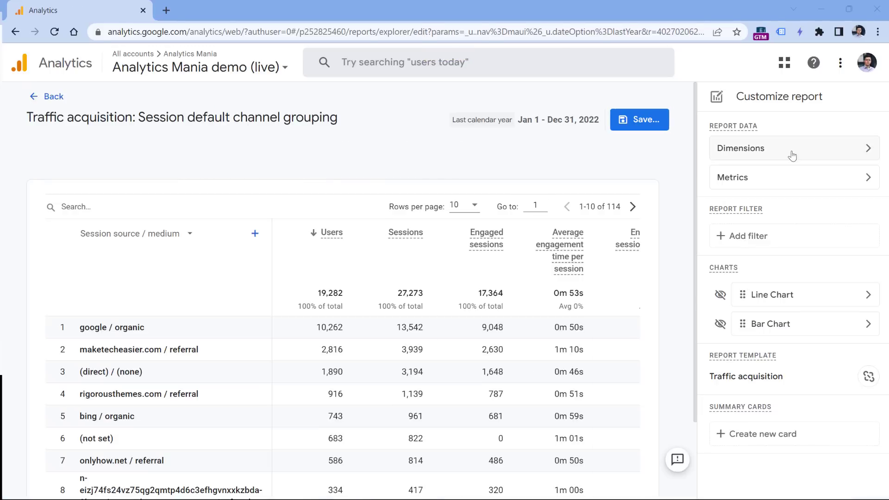
Remove every primary dimension except Session source from the Traffic acquisition report and apply the change
click(802, 149)
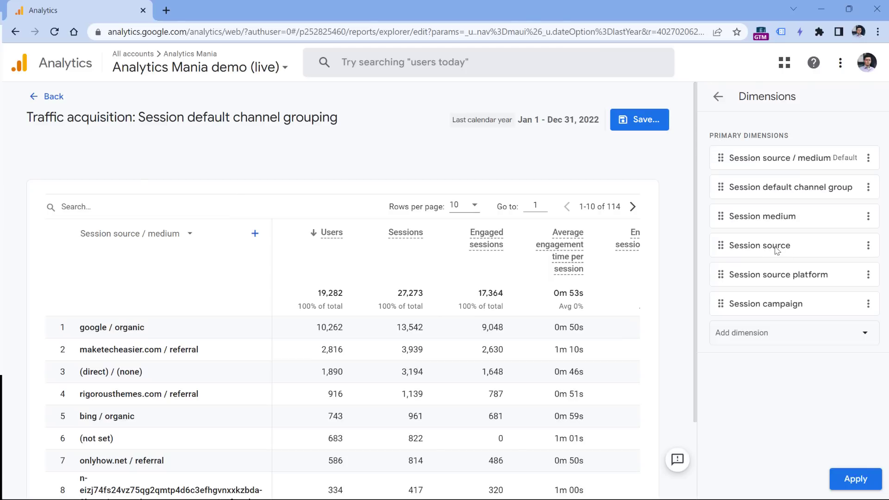
click(868, 158)
click(844, 222)
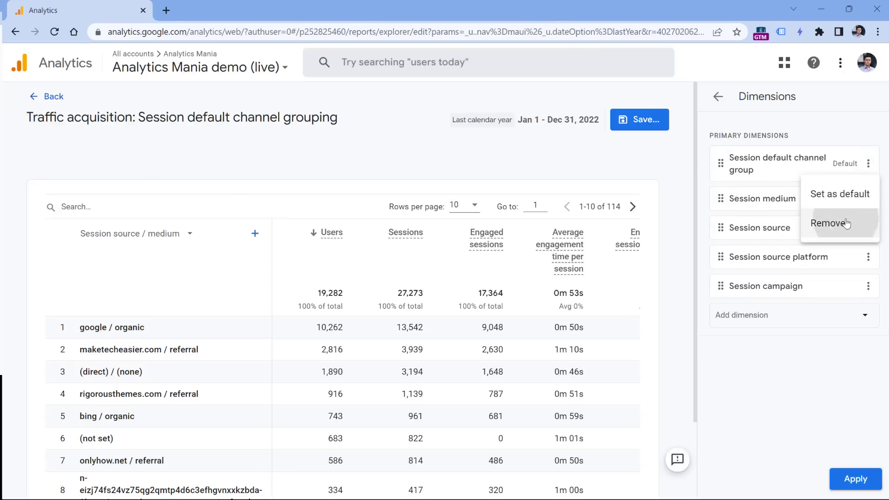
click(869, 157)
click(840, 217)
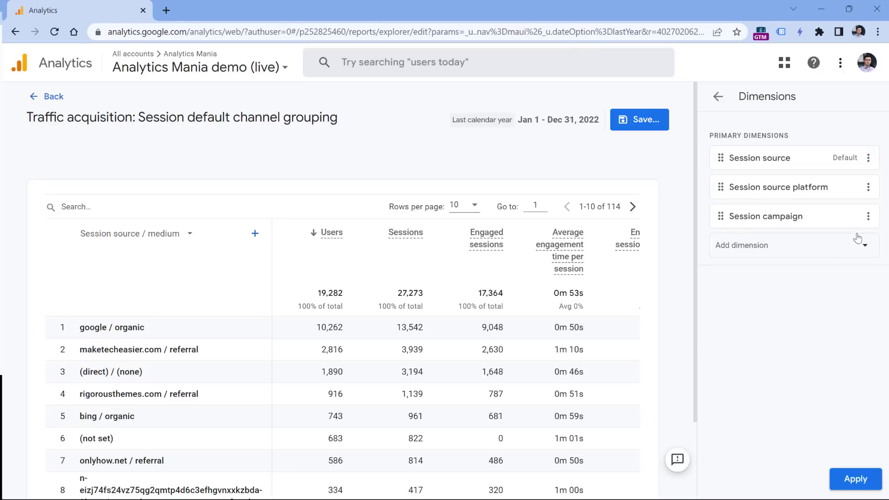
click(869, 187)
click(840, 248)
click(869, 187)
click(839, 249)
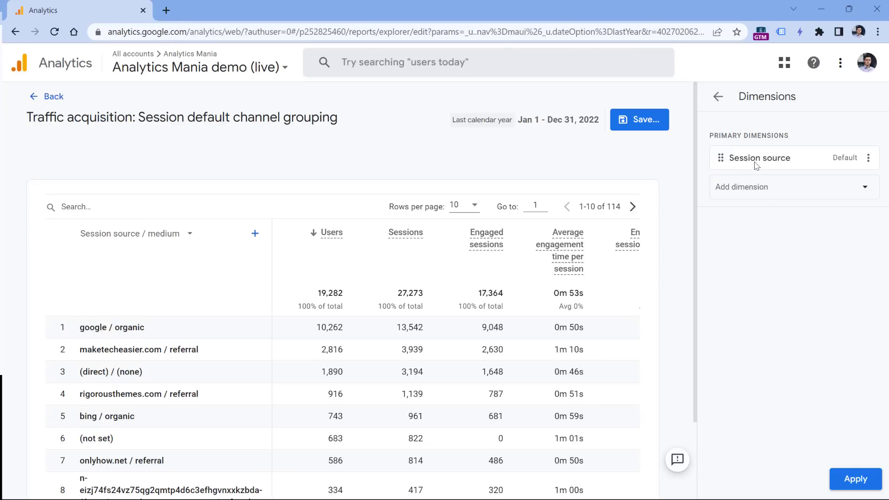
click(854, 482)
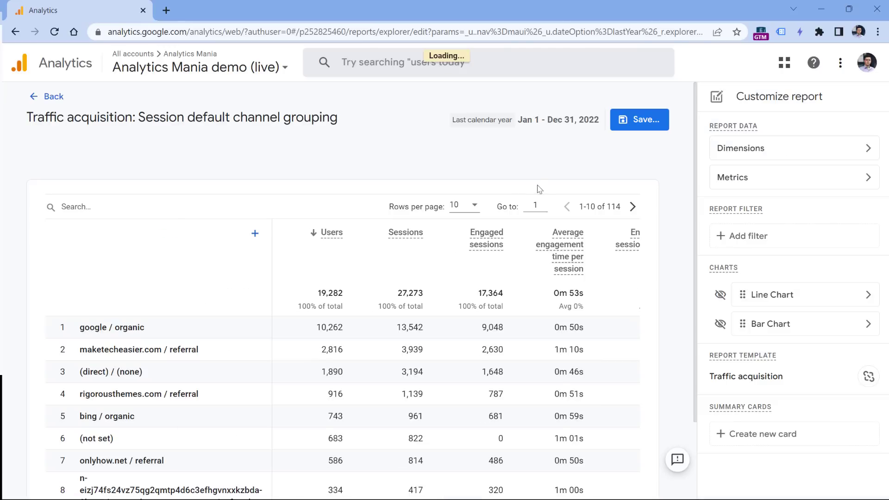
Add a report filter including Session default channel group with all values containing 'Organic Search', and apply it
click(759, 243)
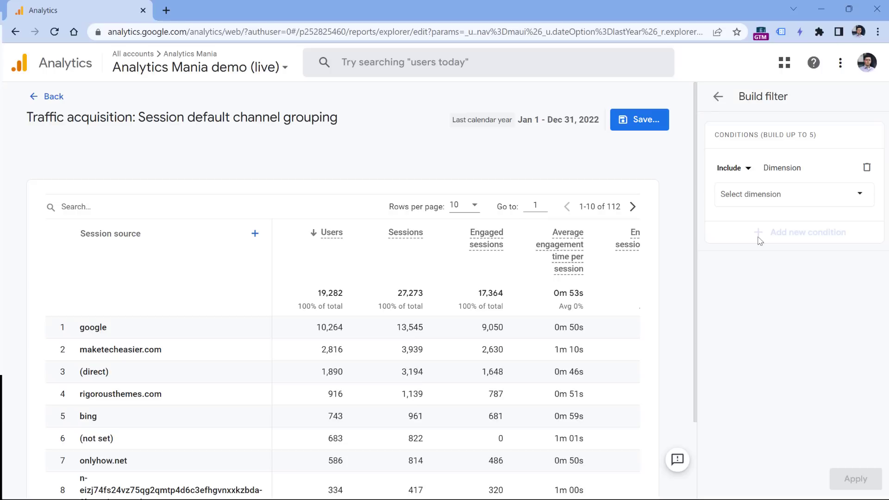
click(771, 200)
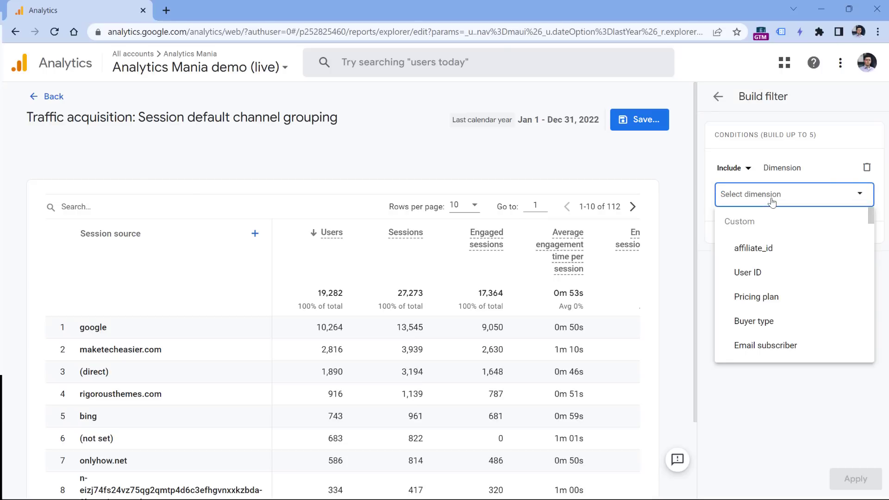
text(session)
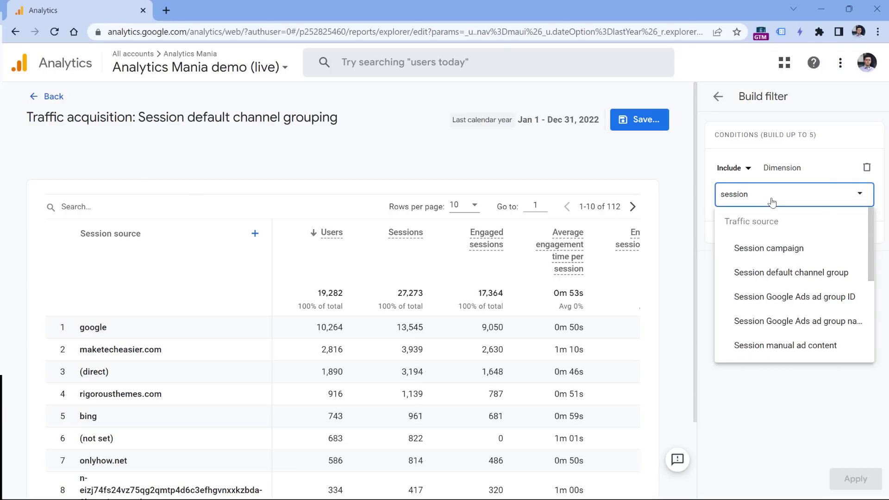
click(797, 273)
click(777, 249)
text(Organic Search)
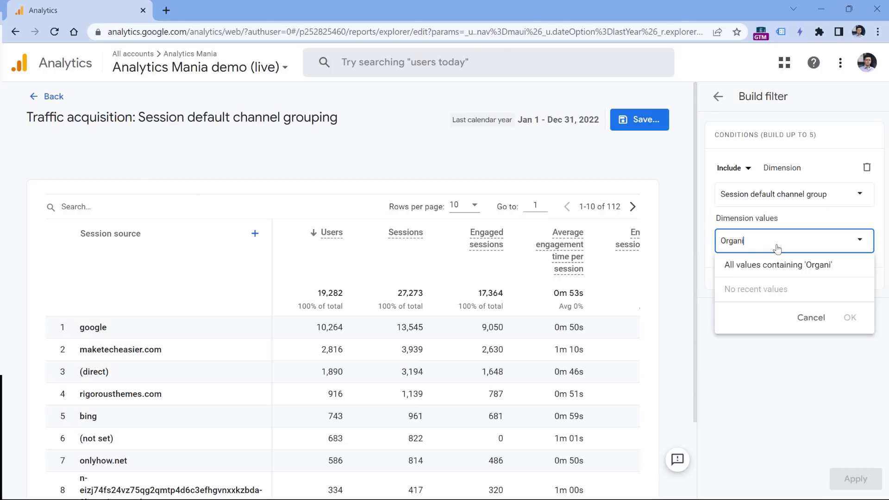
click(787, 265)
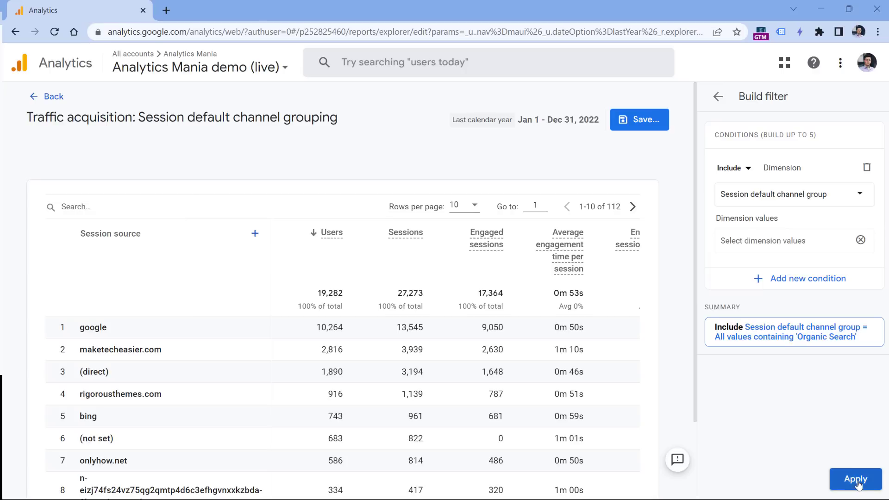
click(856, 479)
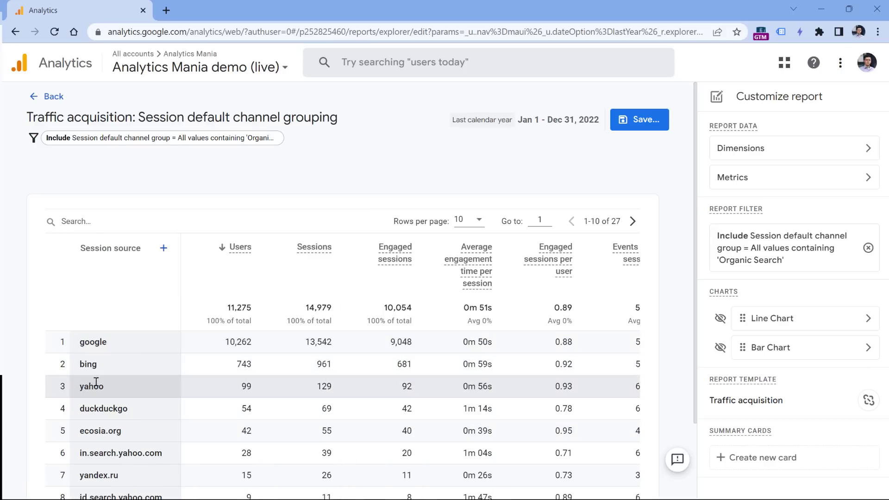
Examine the session sources in the filtered table, comparing yahoo with its search.yahoo.com subdomain variants
scroll(226, 304, down, 1)
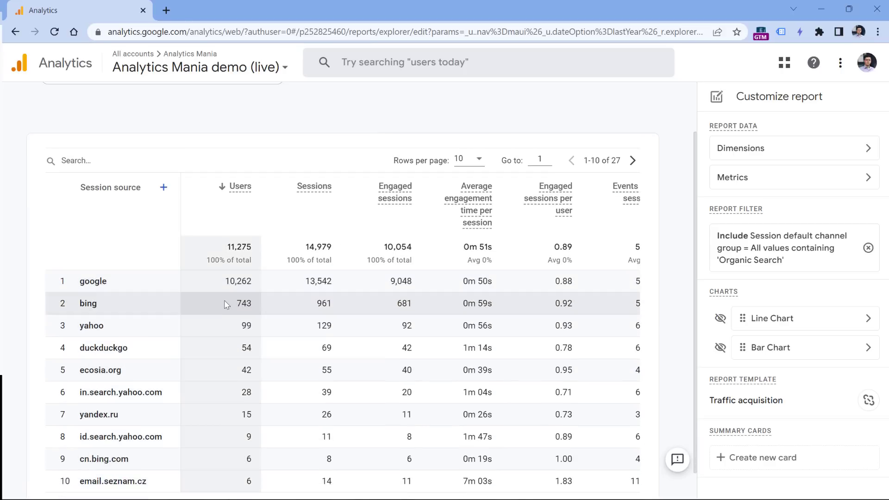
drag(91, 393, 169, 395)
drag(94, 436, 161, 437)
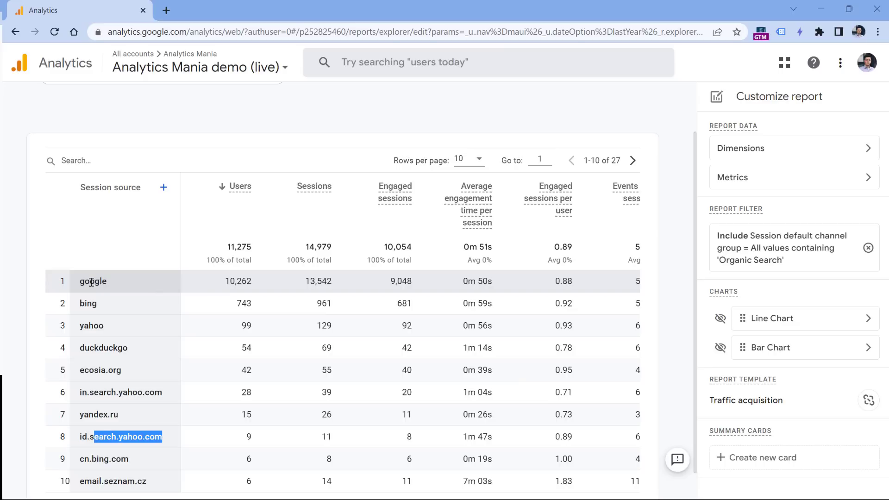
scroll(92, 281, down, 1)
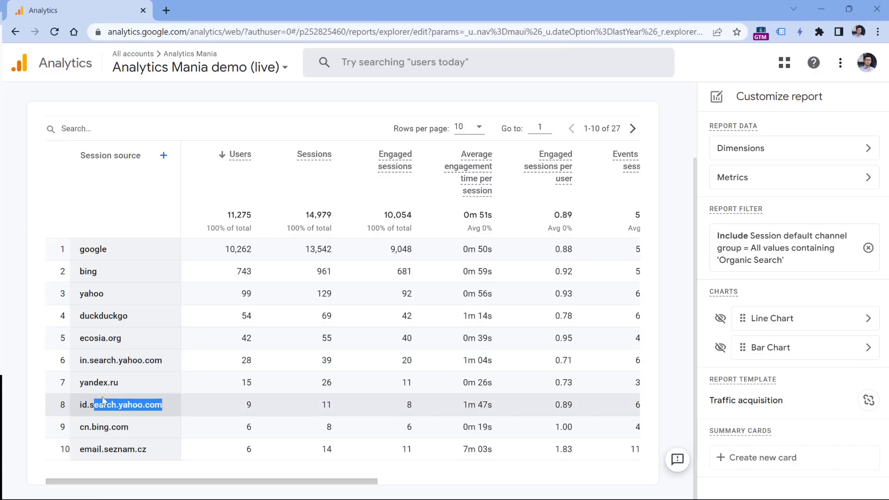
drag(103, 360, 144, 361)
drag(114, 405, 138, 405)
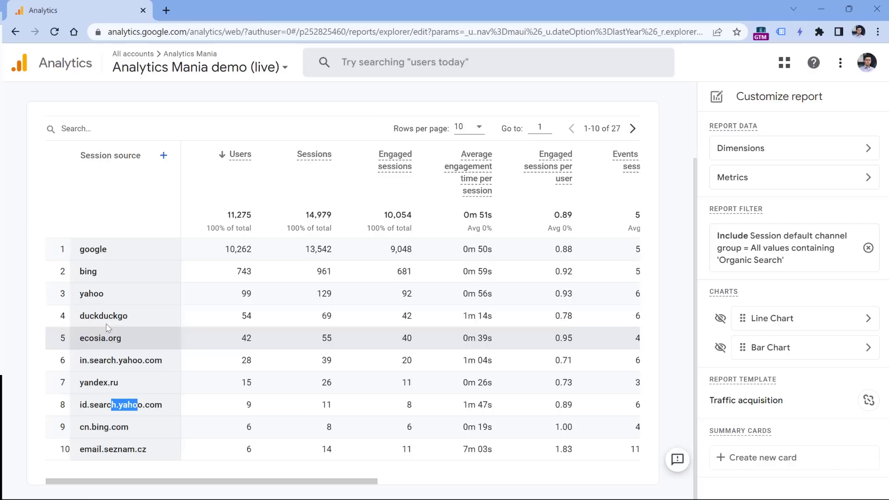
click(89, 295)
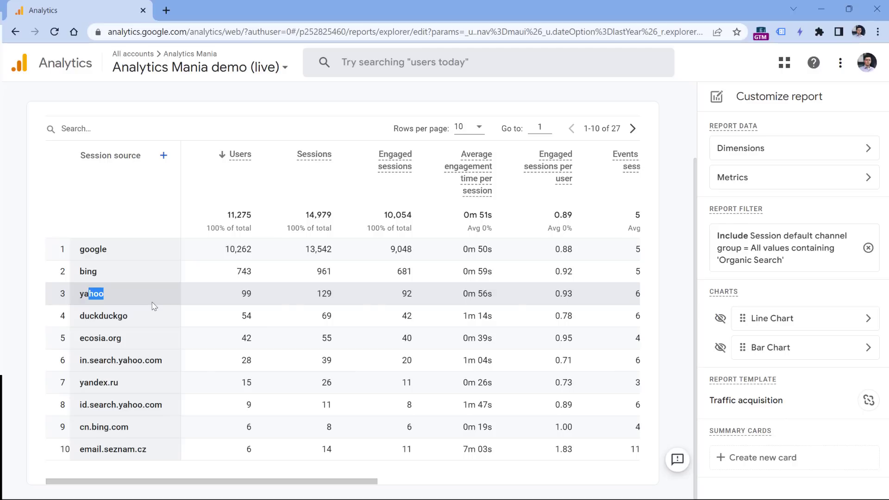
click(154, 306)
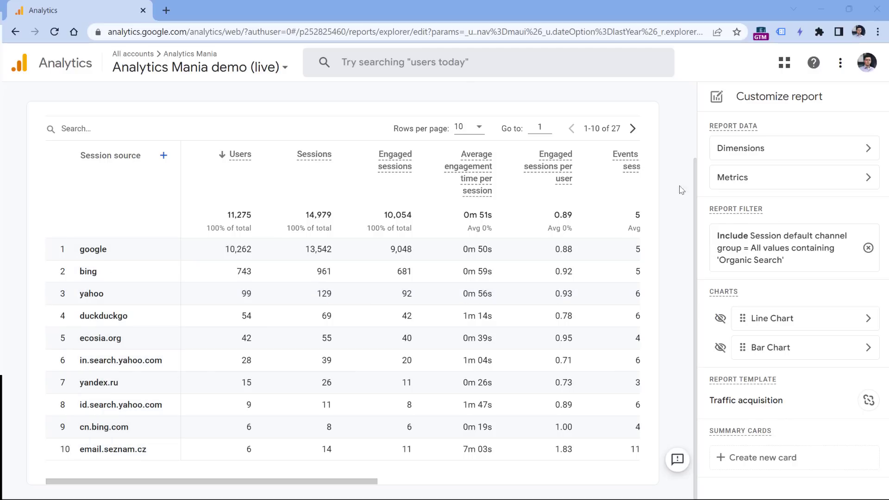
Save the customized report as a new report named "Search engines"
scroll(643, 170, up, 3)
click(643, 125)
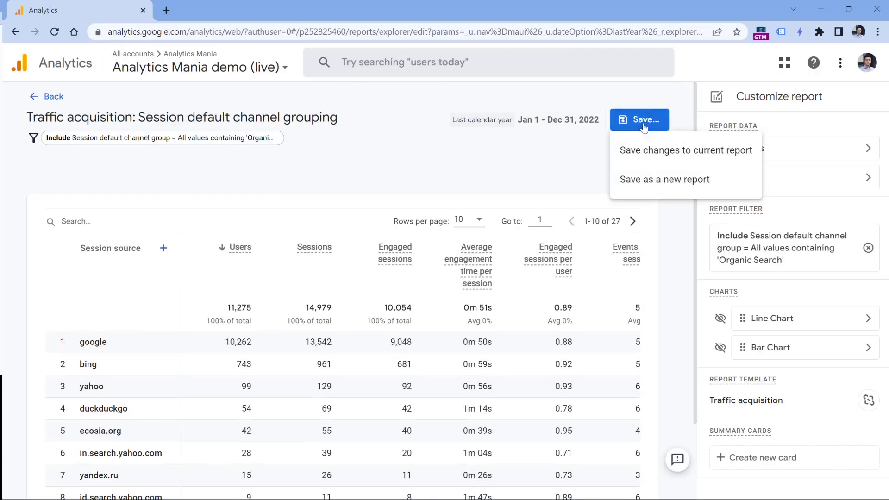
click(684, 186)
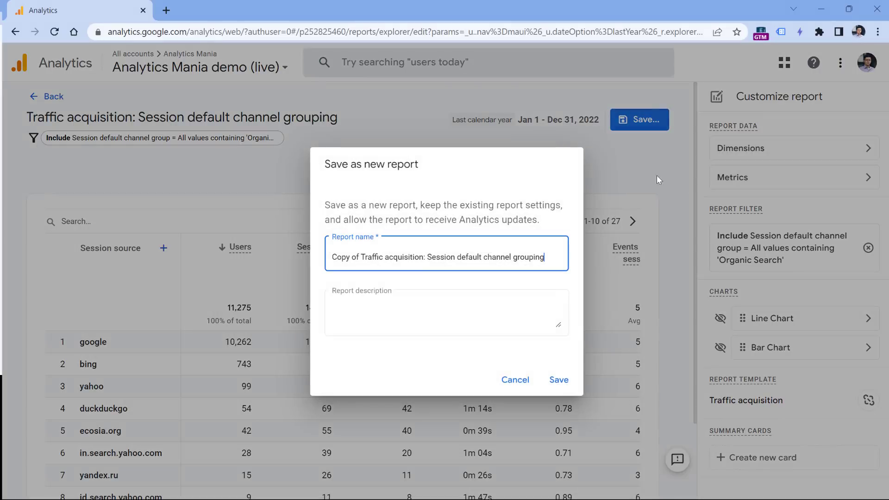
double_click(415, 256)
key(ctrl+a)
text(Sea)
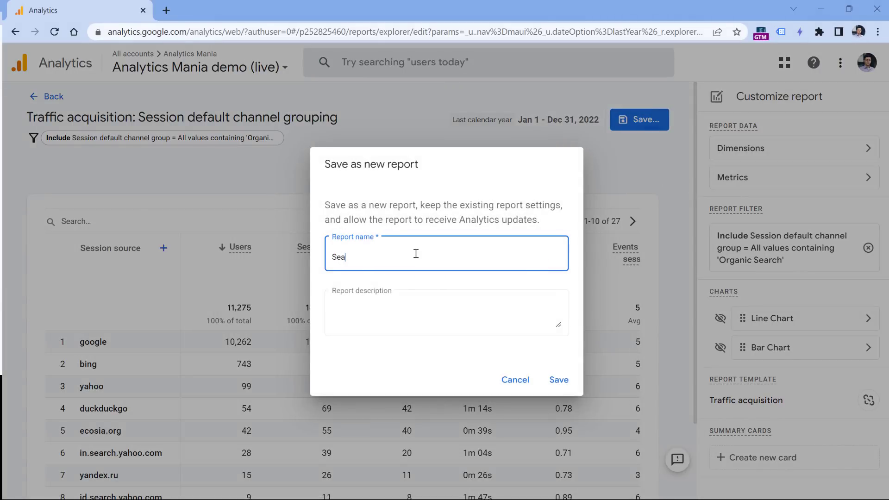
click(559, 379)
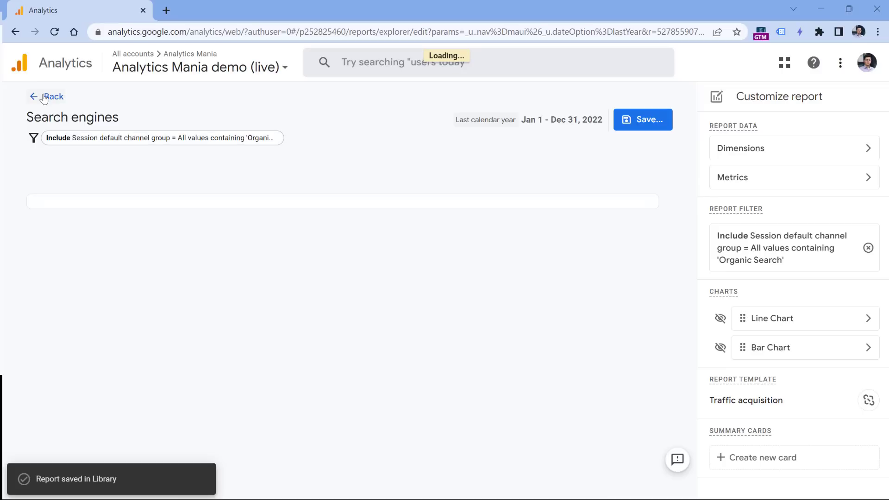
Leave the report editor, return to the report library and open the Life cycle collection for editing
click(46, 96)
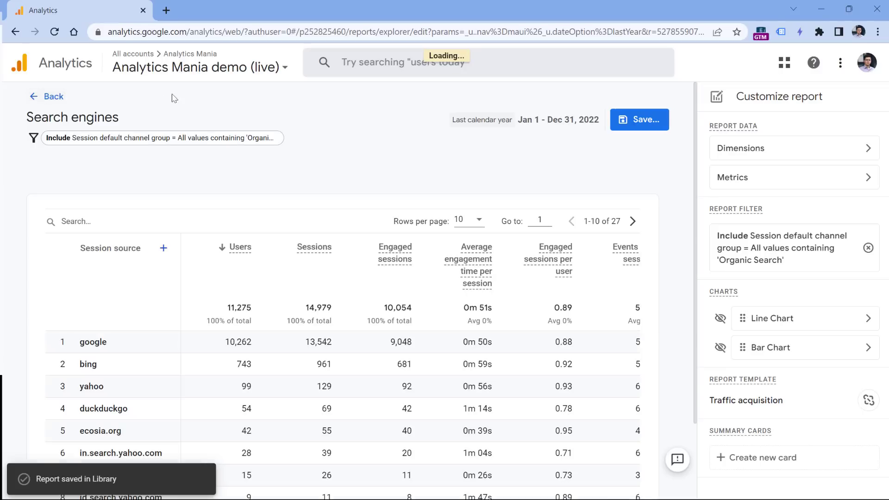
click(19, 131)
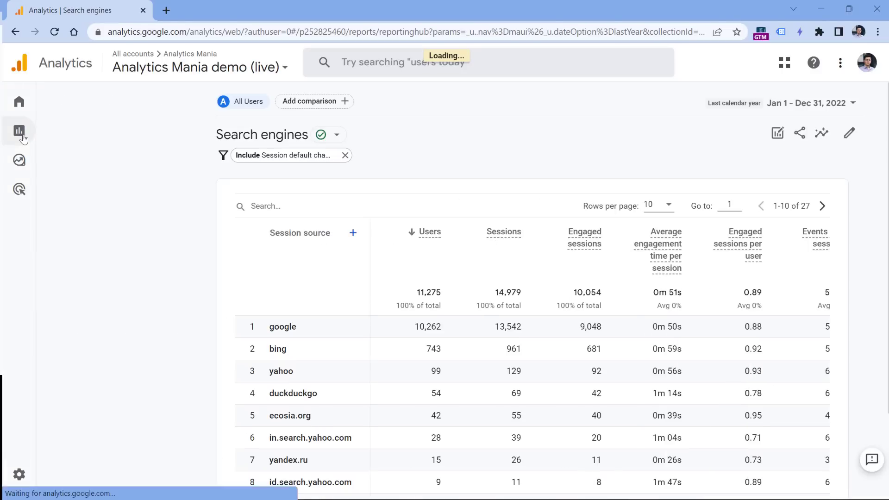
click(76, 447)
scroll(811, 220, down, 4)
click(828, 276)
Add the "Search engines" report below "Landing pages - organic search" in the SEO topic, save the current collection and expand SEO in the navigation
scroll(177, 321, down, 8)
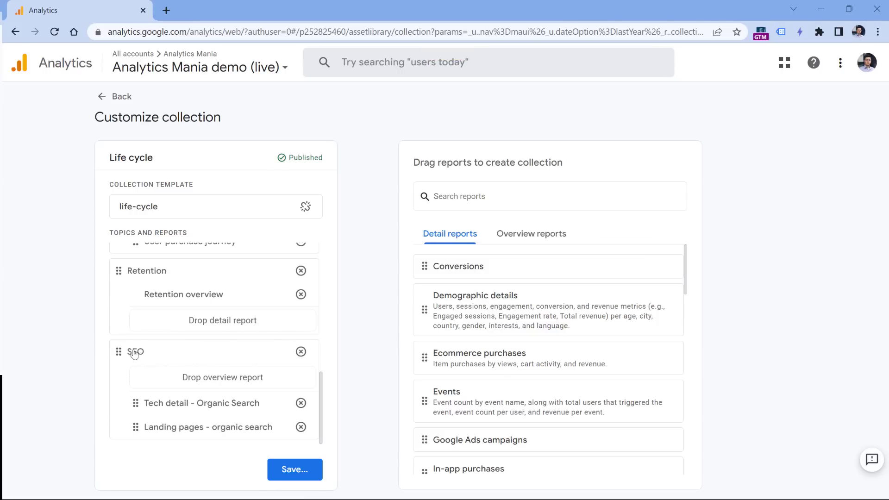
scroll(536, 329, down, 5)
scroll(536, 330, down, 10)
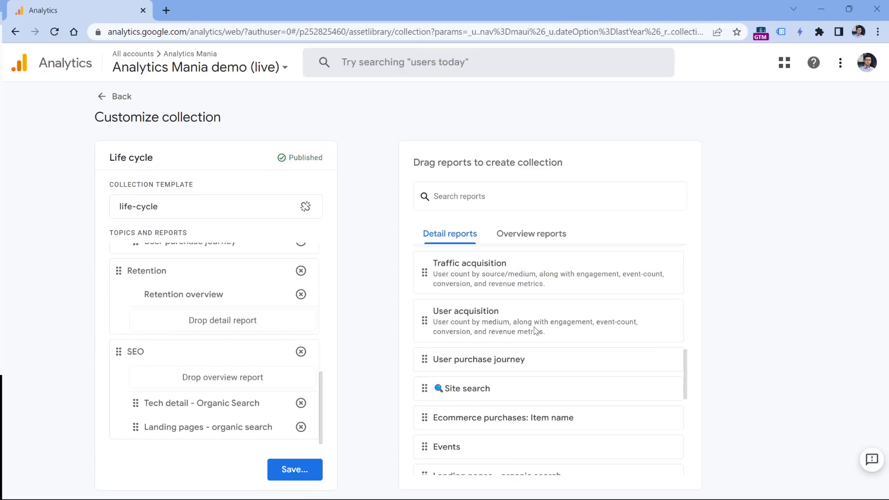
scroll(536, 331, down, 3)
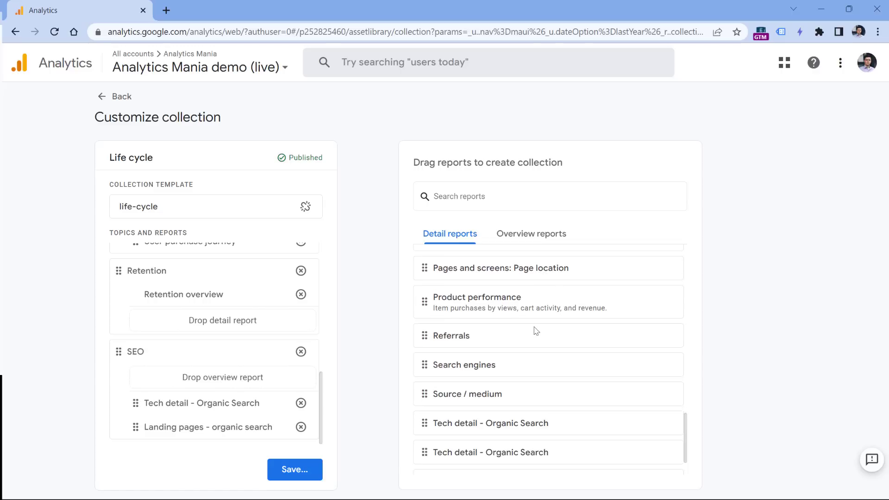
drag(424, 354, 142, 431)
scroll(158, 419, down, 1)
click(306, 469)
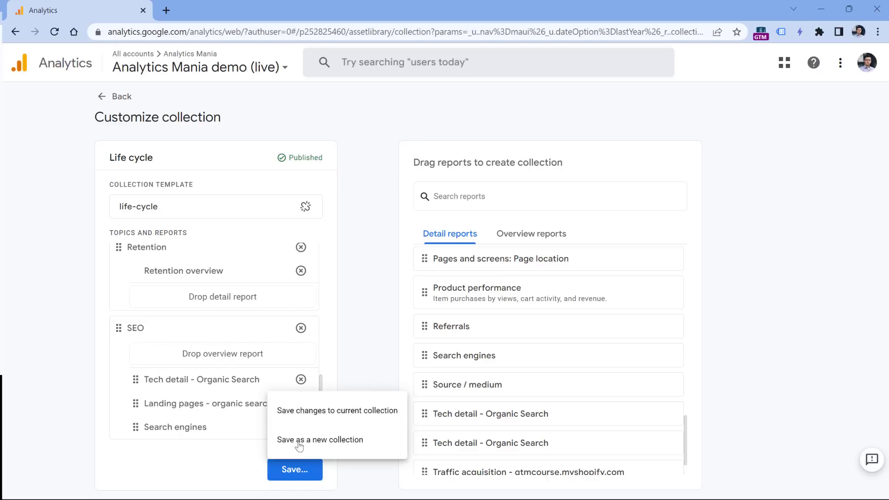
click(338, 411)
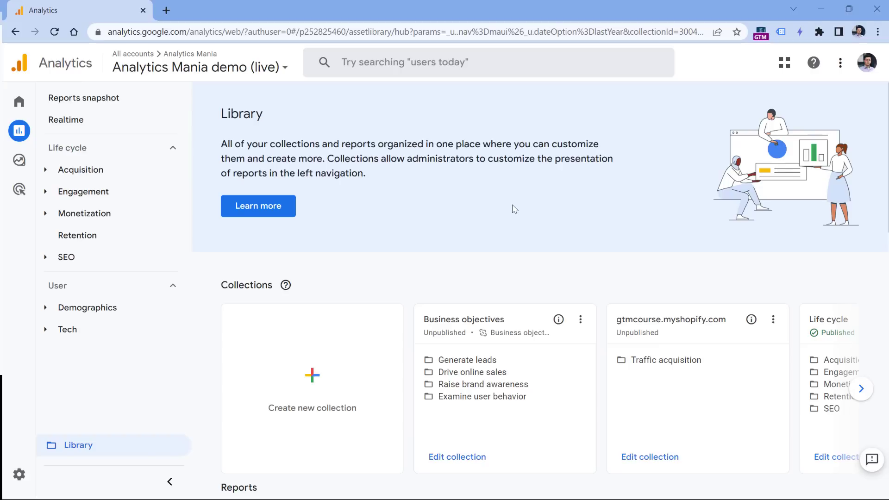
click(45, 257)
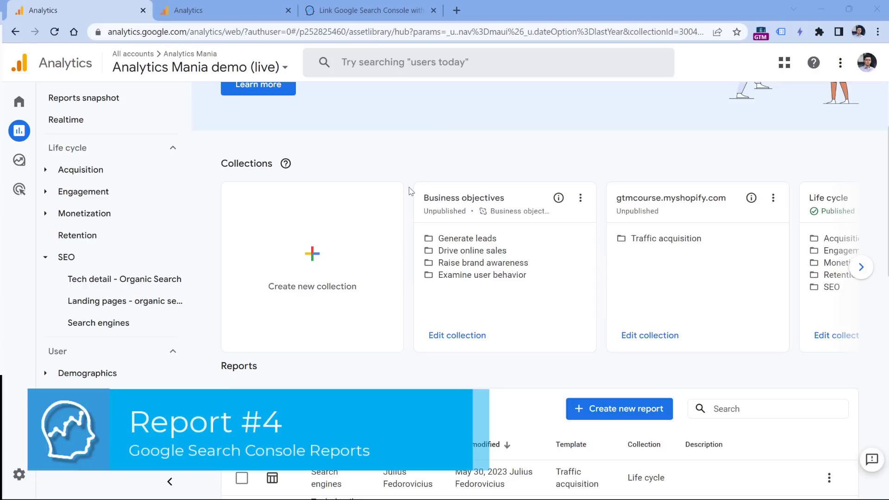
View the article on linking Google Search Console with Google Analytics 4, and return to the library to view the Life cycle and User collections
click(368, 10)
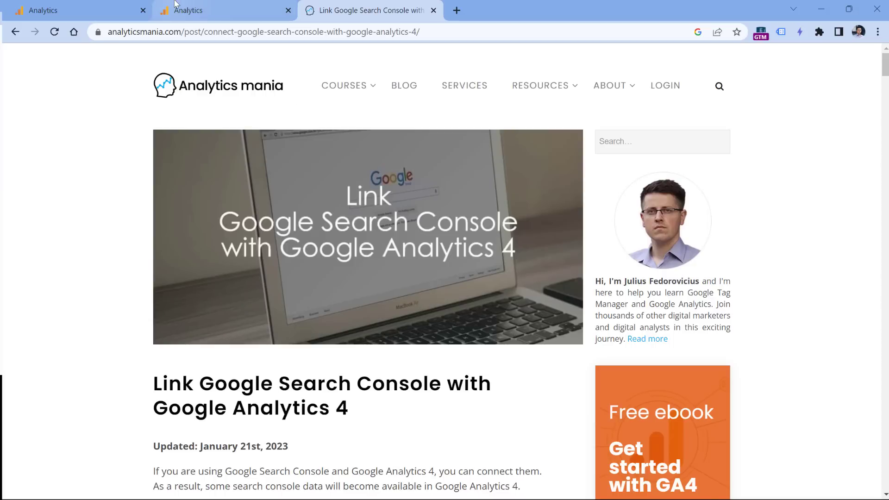
click(90, 5)
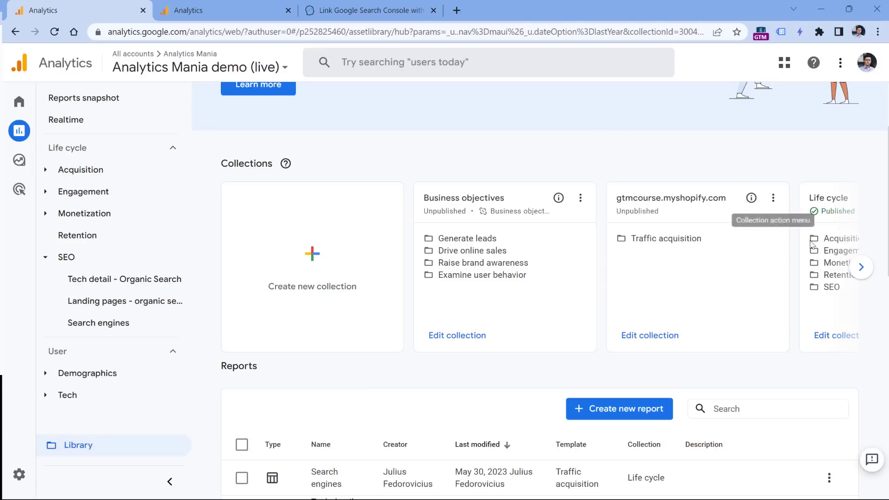
click(861, 267)
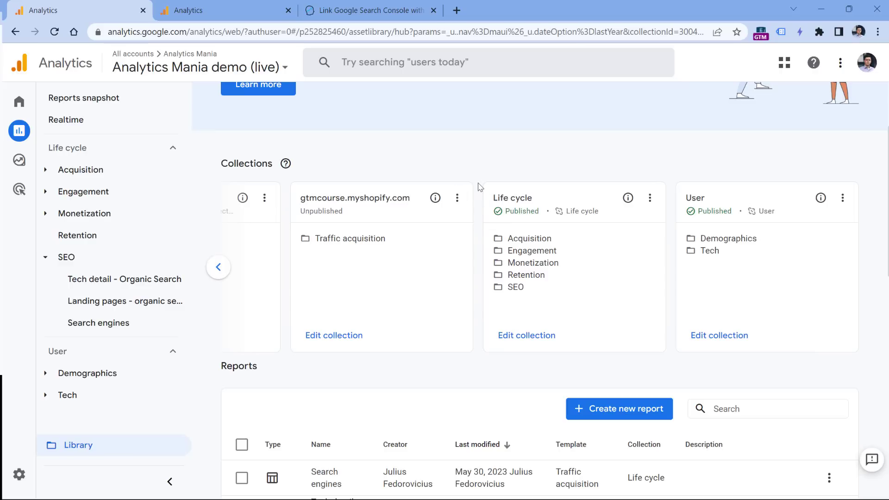
Compare the report collections and navigation of the analyticsmania.com GA4 property with those of the Analytics Mania demo (live) property
click(217, 9)
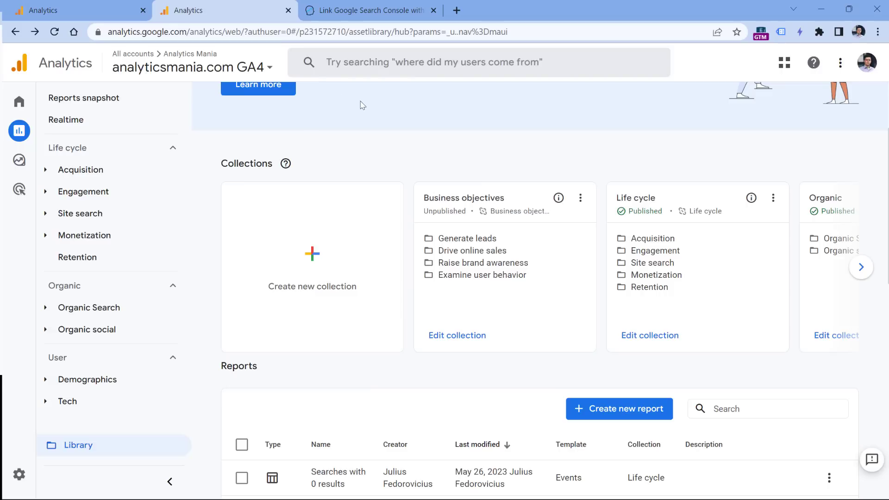
click(861, 267)
click(860, 269)
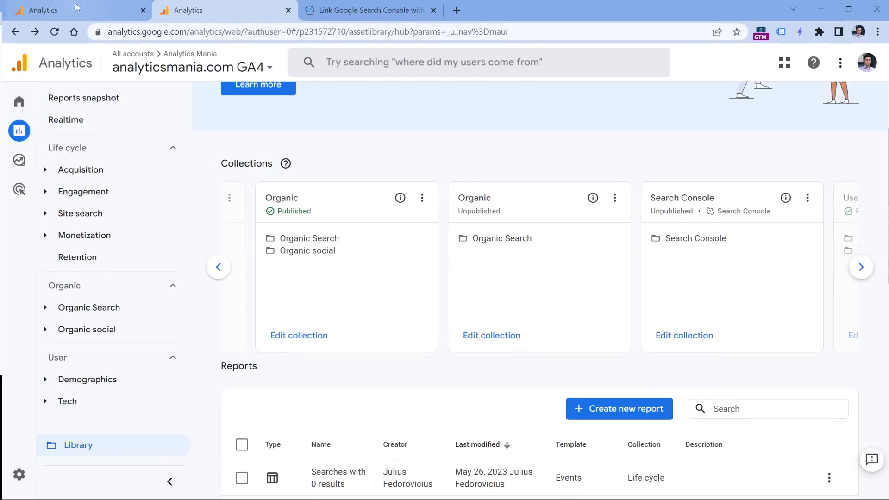
click(76, 7)
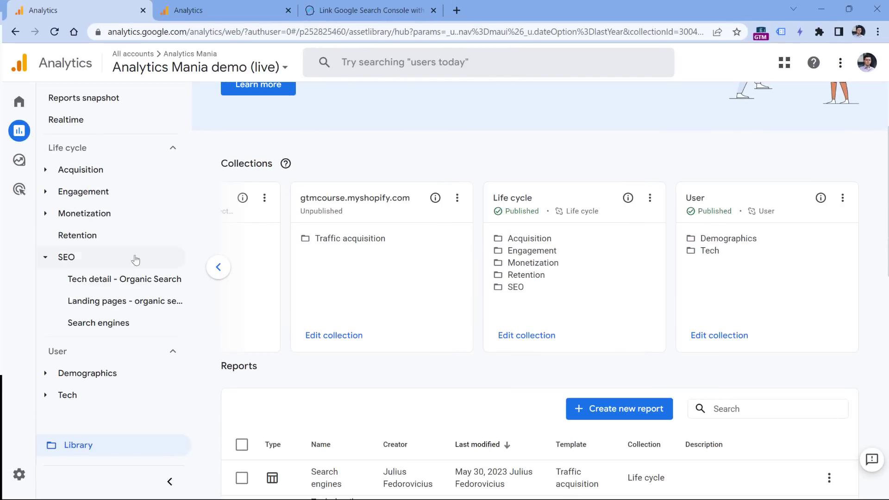
click(232, 5)
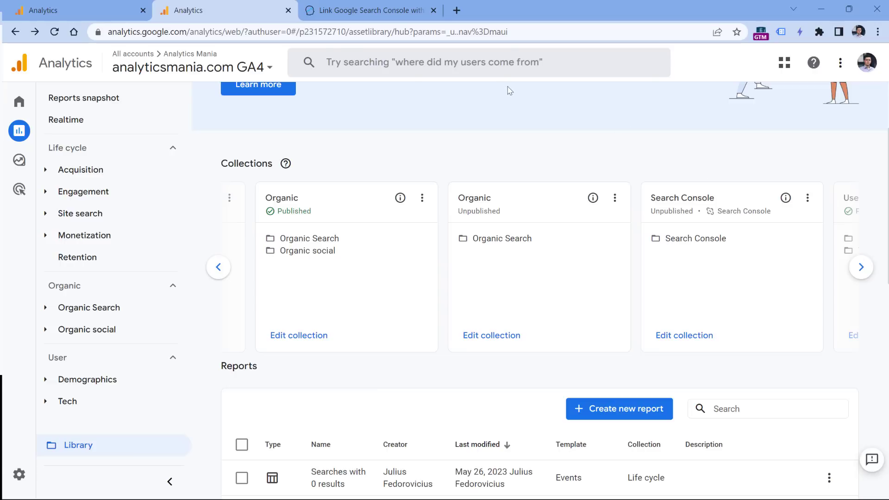
click(123, 14)
click(220, 10)
click(77, 12)
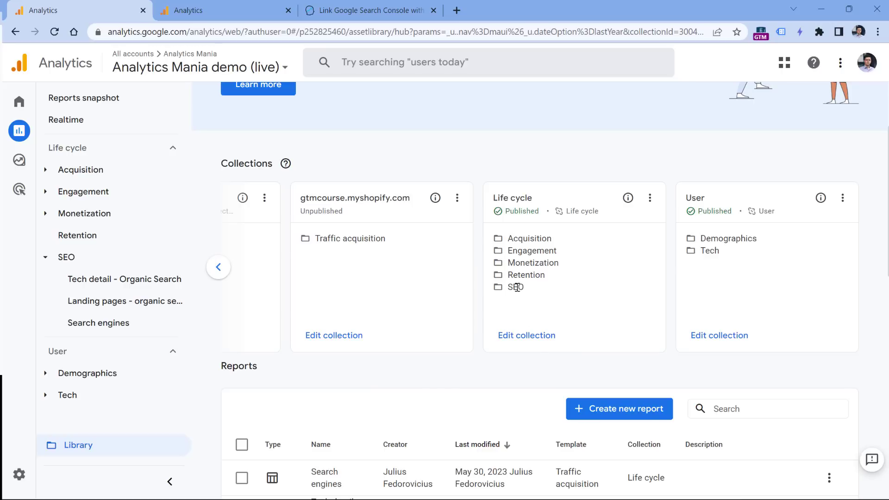
Open the demo property's Life cycle collection for editing, and search the reports available for the other property's Organic collection for "google"
click(528, 337)
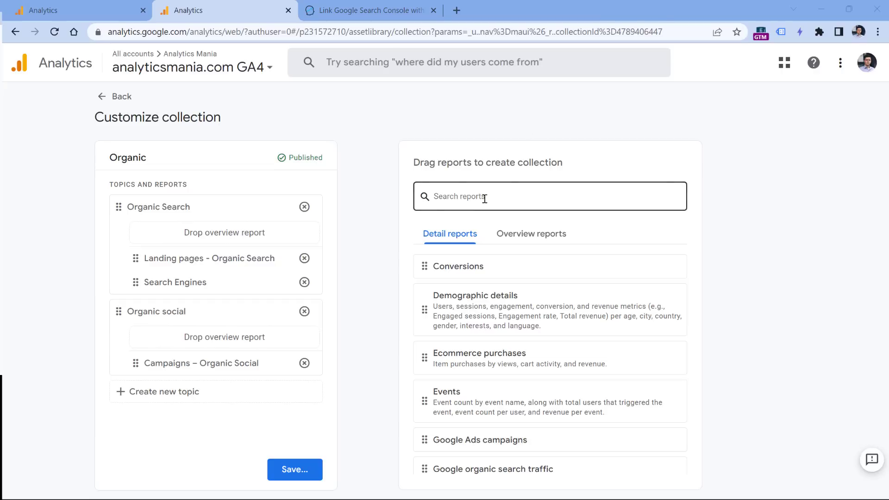
click(490, 199)
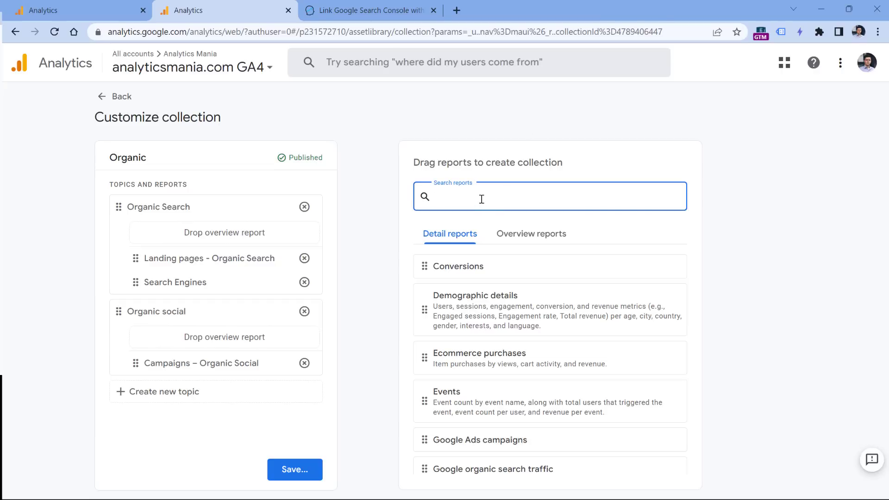
text(google)
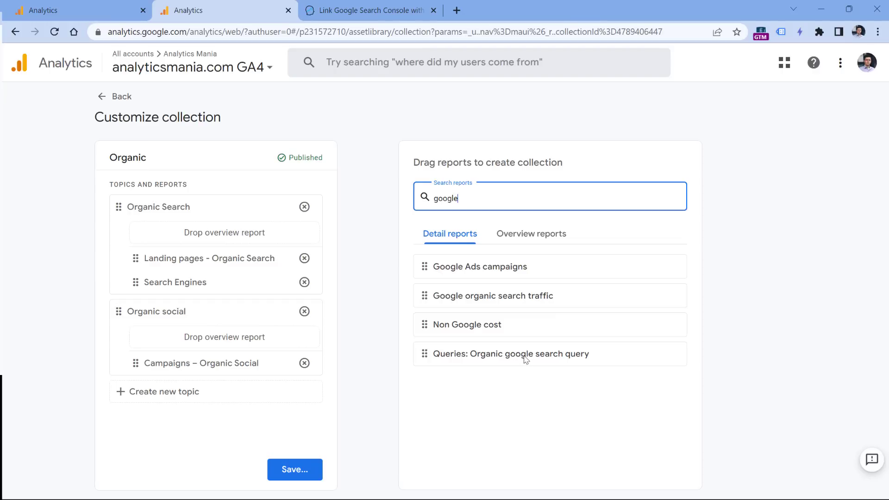
click(397, 294)
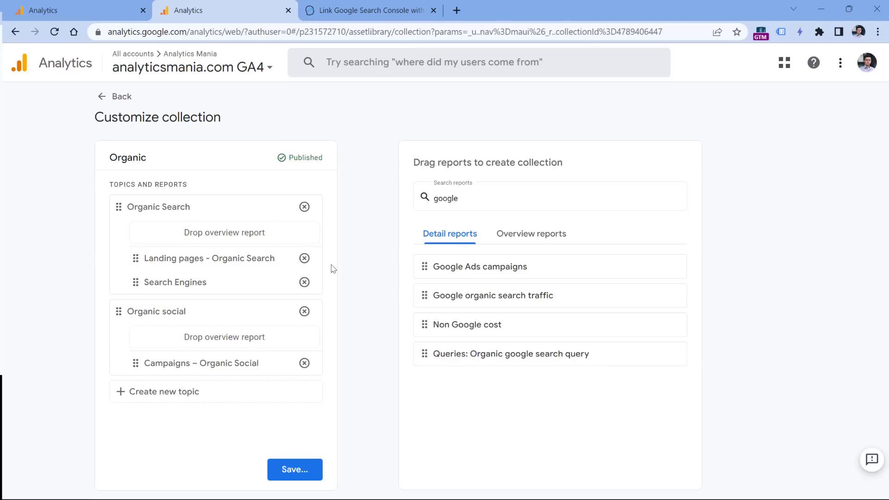
Examine the Google organic search traffic report with its primary dimension choices, and the report of organic Google search queries
mouse_move(424, 296)
mouse_down()
mouse_move(410, 297)
mouse_move(419, 297)
mouse_up()
drag(422, 353, 419, 355)
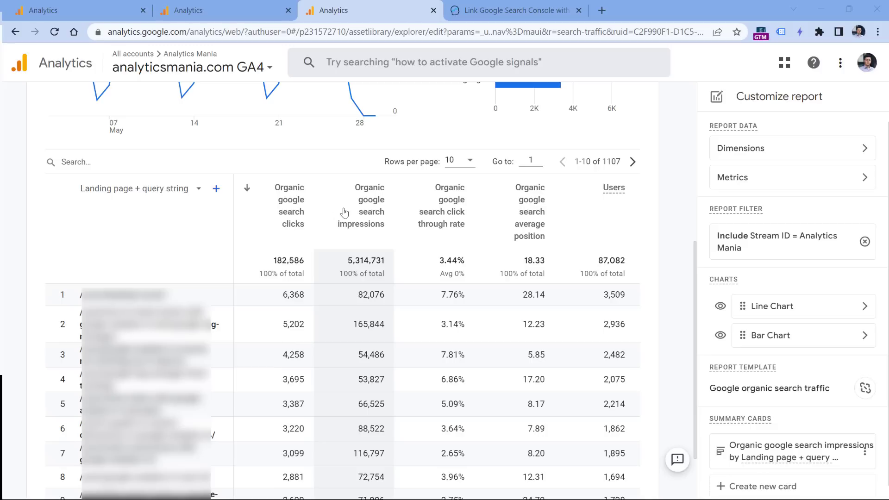
click(181, 188)
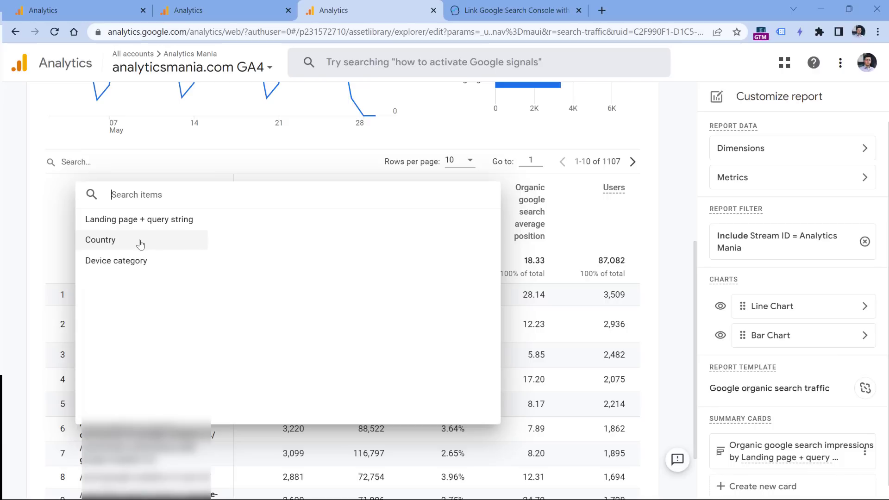
click(217, 10)
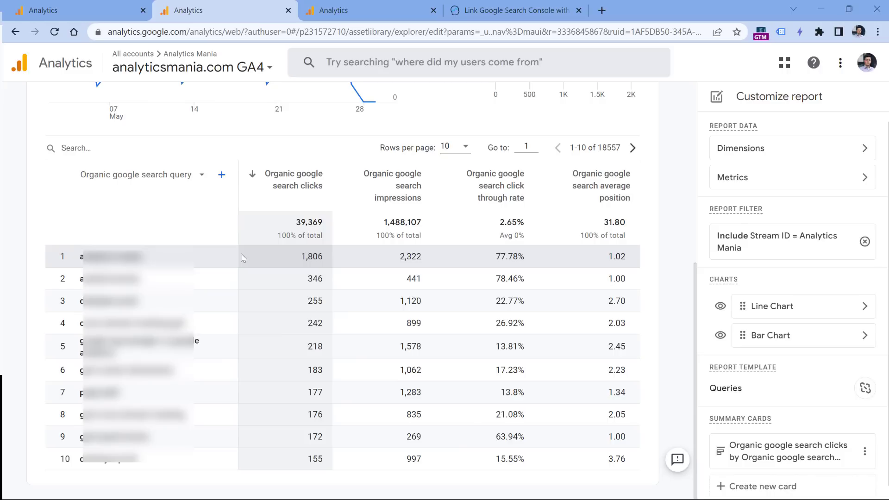
Save the changes to the current Life cycle collection in the demo property
click(84, 9)
scroll(137, 307, down, 5)
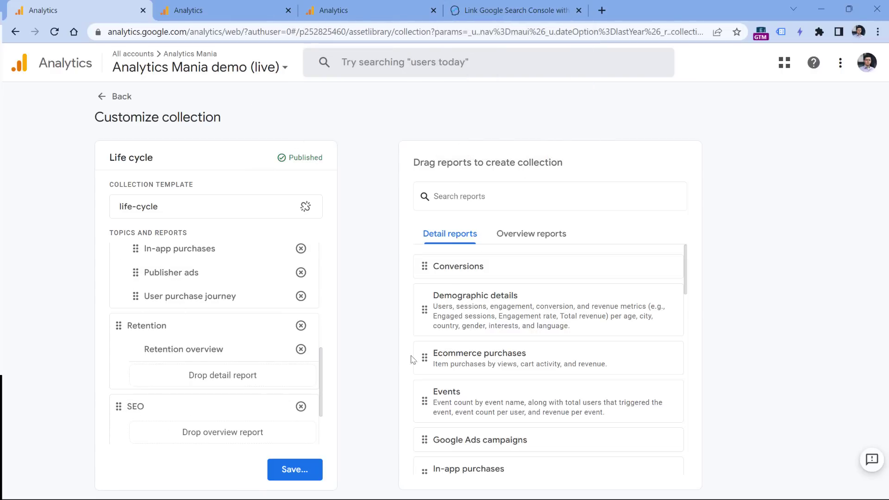
click(312, 468)
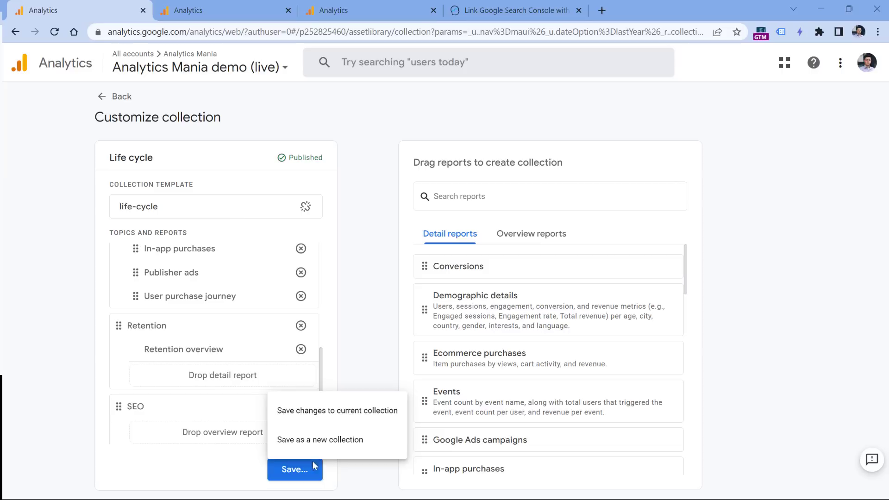
click(338, 416)
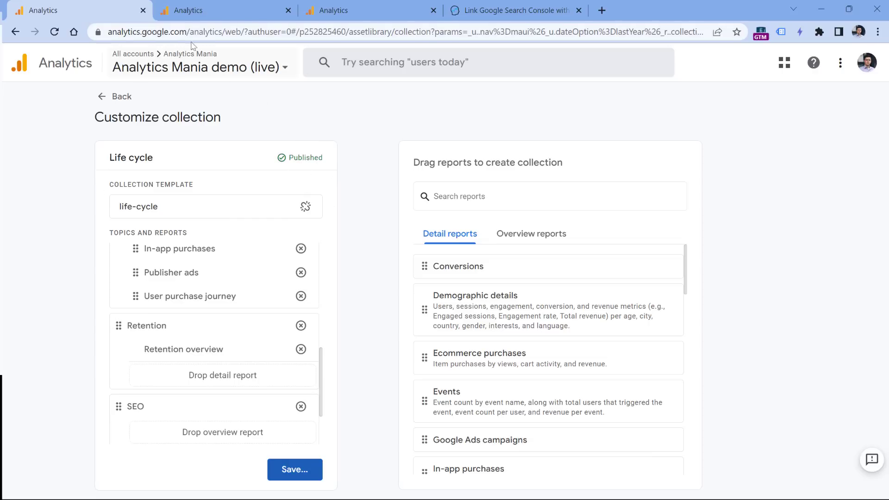
click(221, 10)
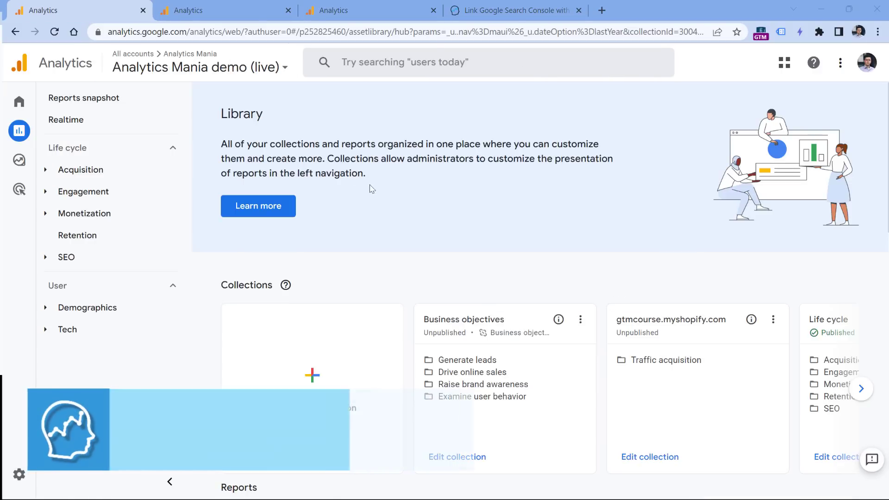
Create a path exploration and restart it with Page path and screen class as the starting point, choosing the "/" page
mouse_move(53, 165)
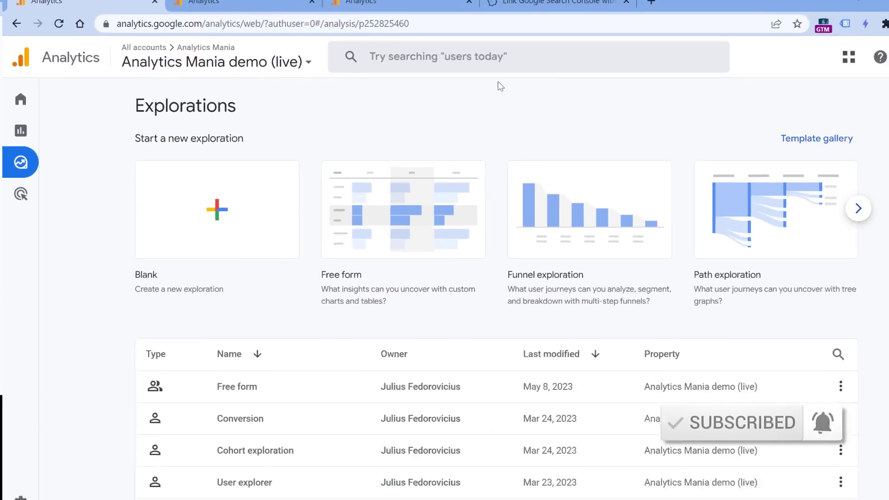
click(725, 215)
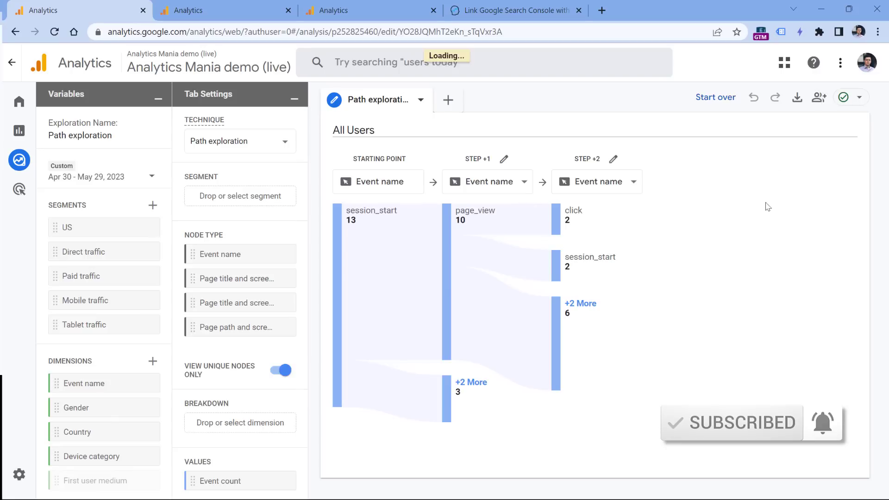
click(715, 99)
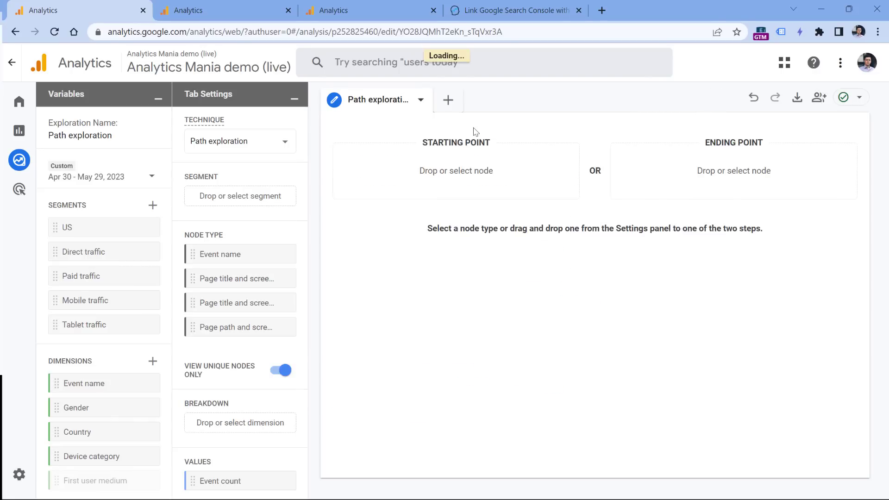
click(456, 172)
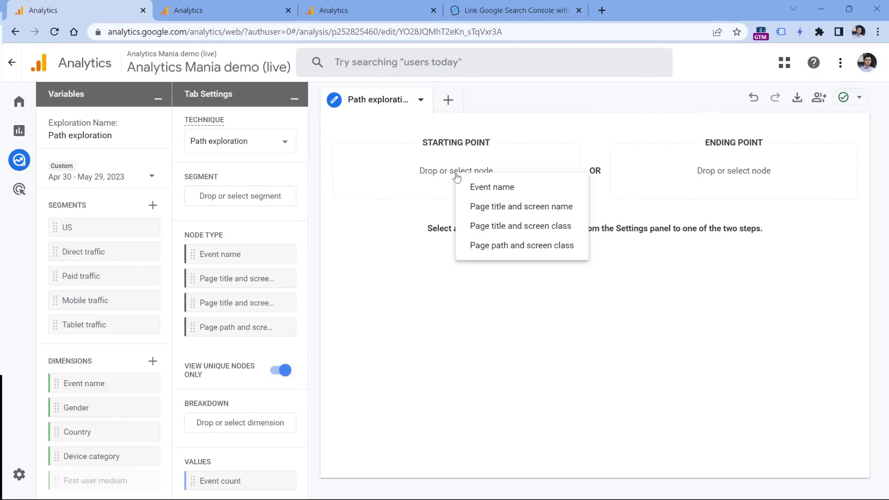
click(522, 246)
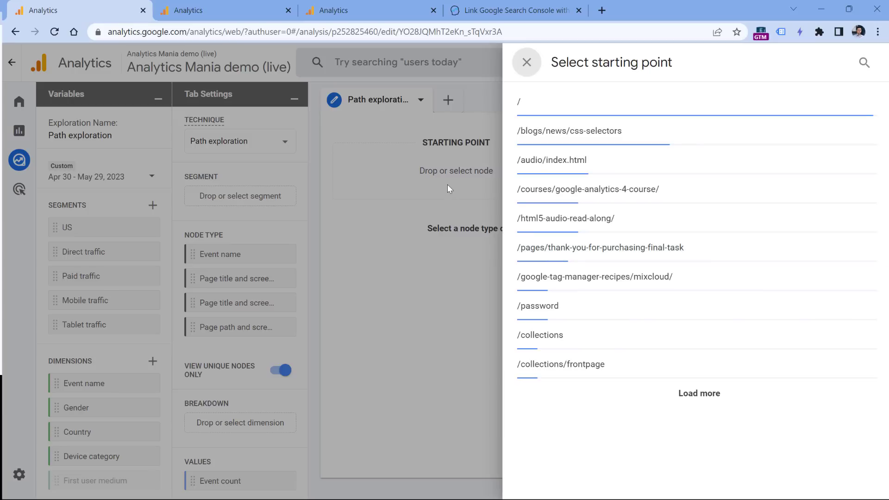
click(537, 107)
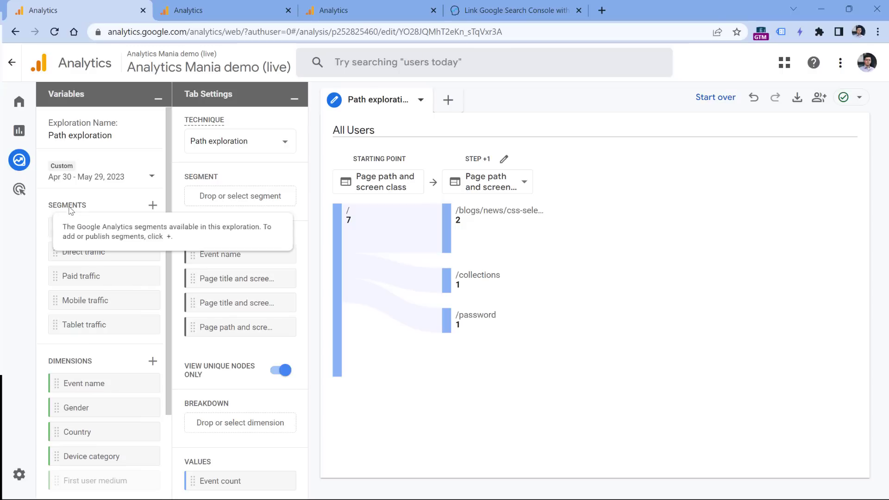
Build a session segment that includes sessions whose Session default channel group contains "Organic Search"
click(153, 206)
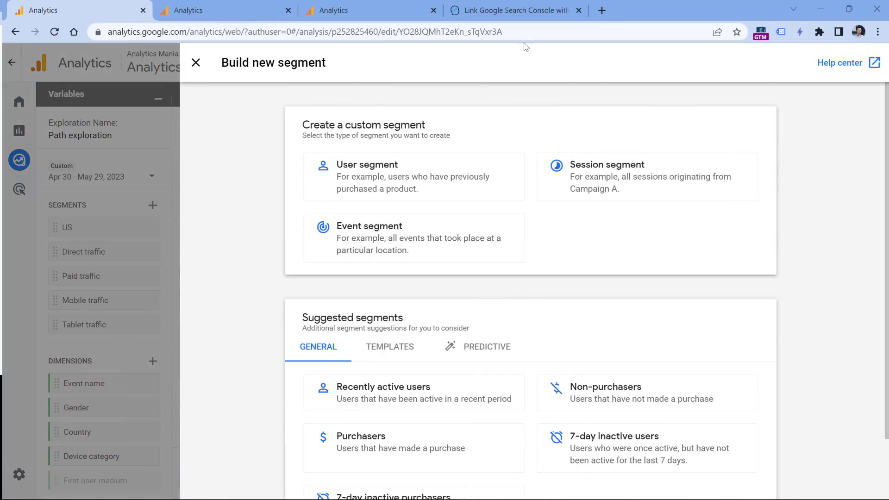
click(657, 182)
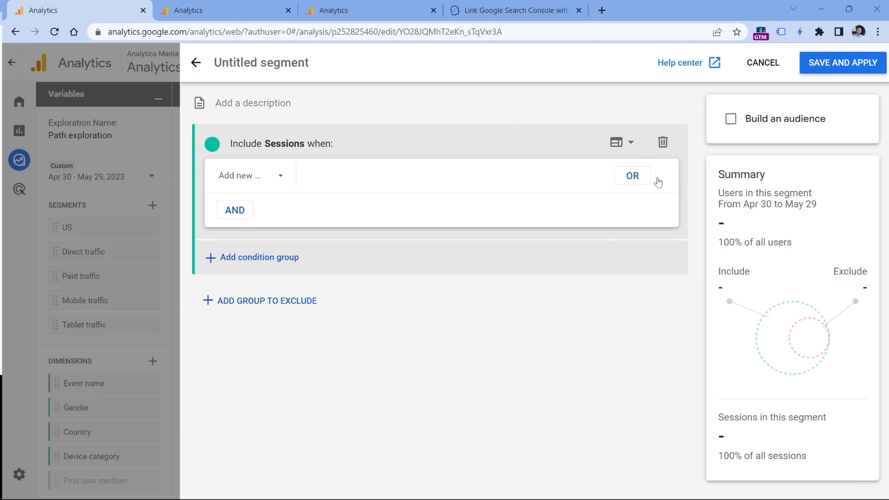
click(260, 181)
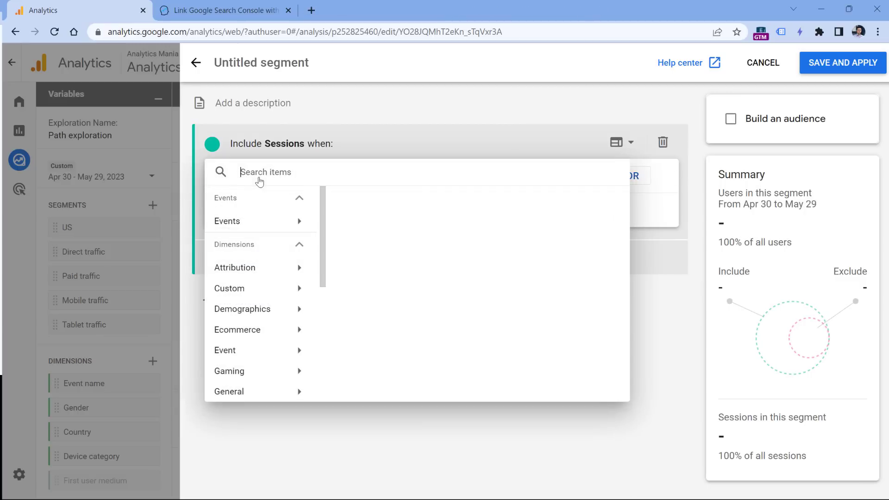
text(sess)
scroll(512, 311, down, 1)
scroll(512, 311, down, 5)
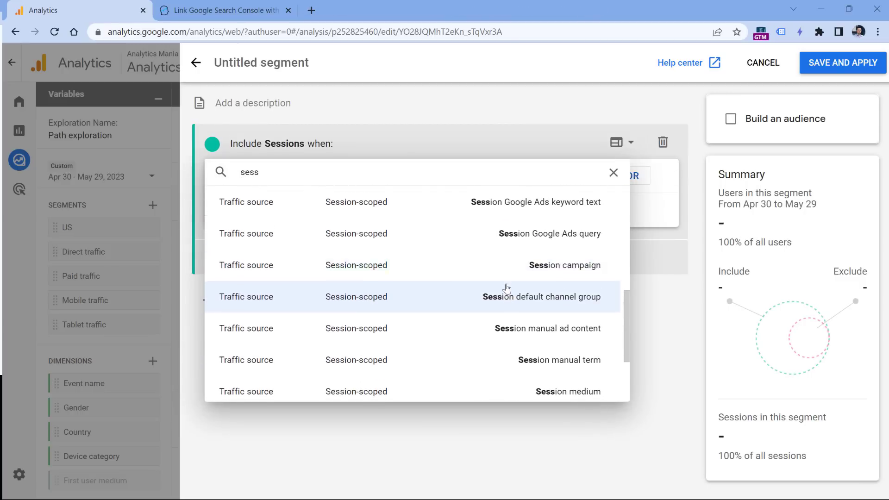
click(525, 299)
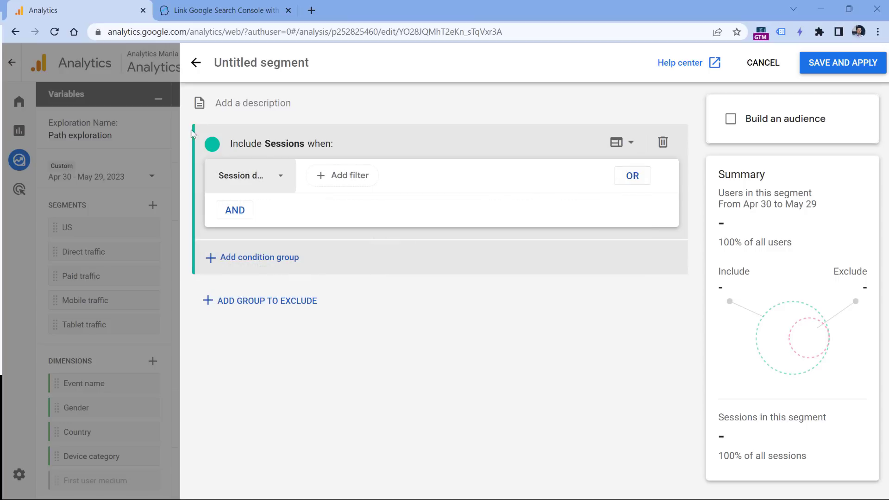
click(331, 175)
click(390, 243)
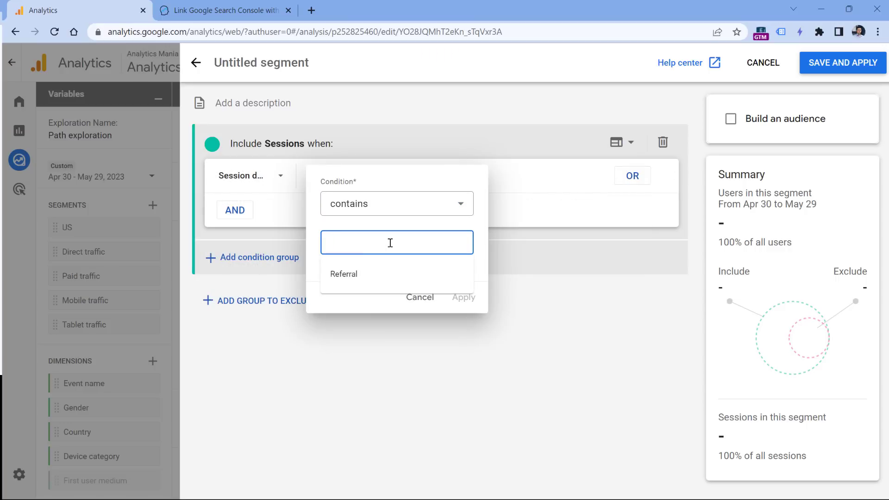
text(Organic Search)
click(463, 298)
Name the segment "Organic search visitors", then save and apply it to the path exploration
click(236, 64)
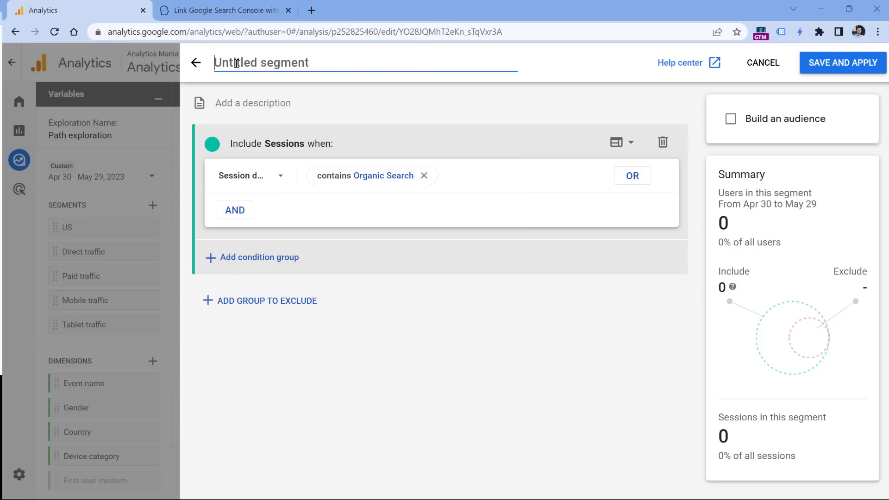
text(Organic search visitors)
click(836, 64)
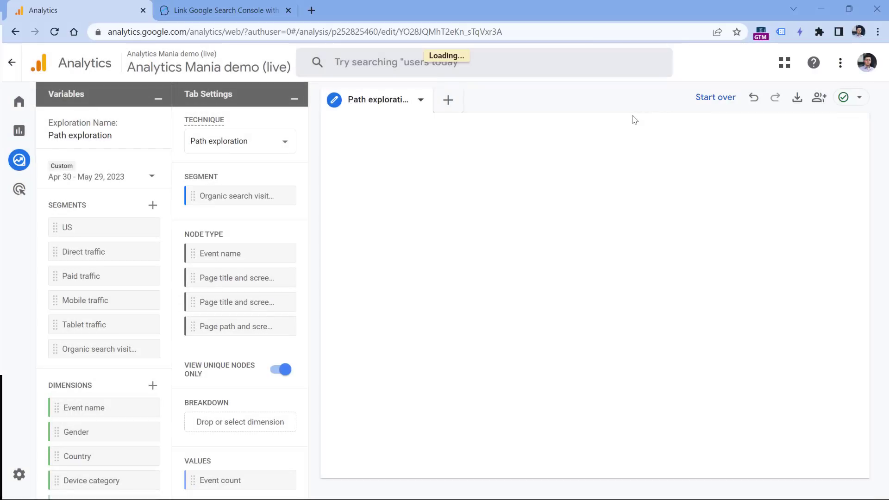
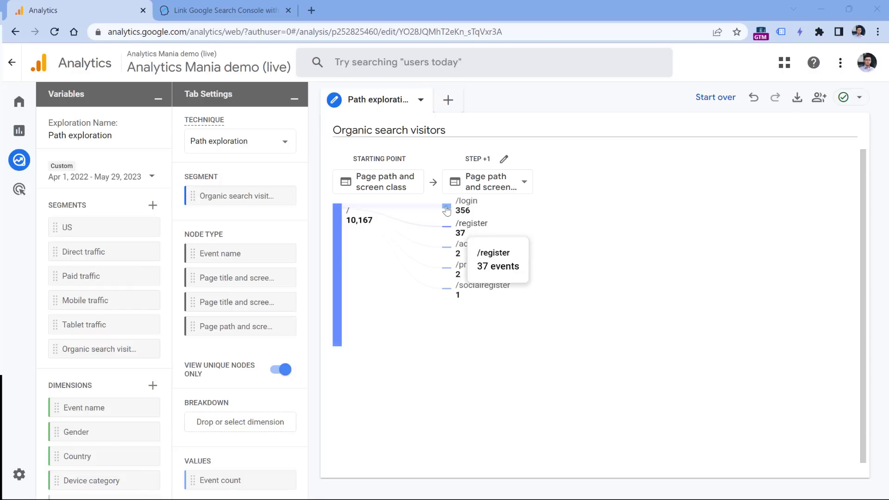
Expand the /login node in Step +1 to examine which pages organic search visitors open after it
mouse_move(467, 215)
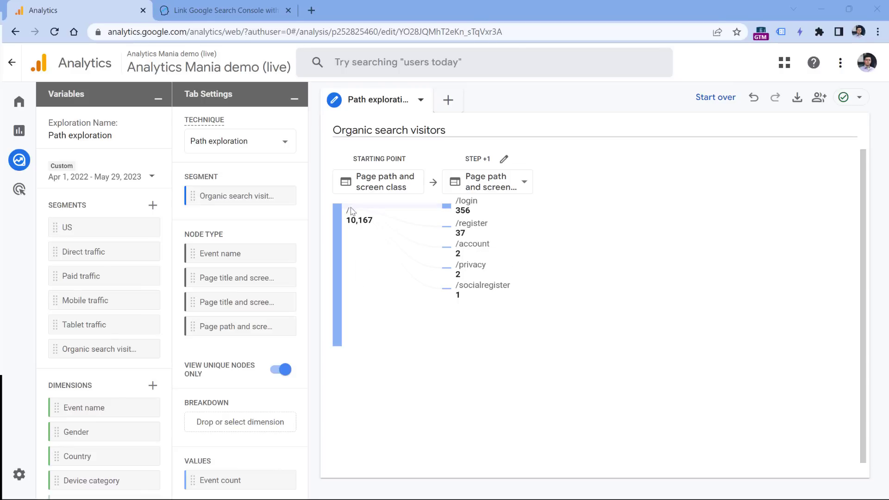
click(466, 204)
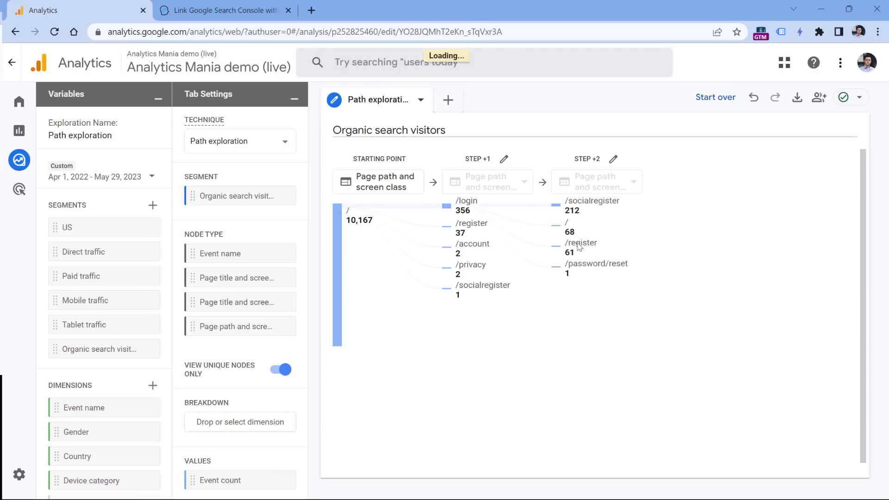
mouse_move(579, 247)
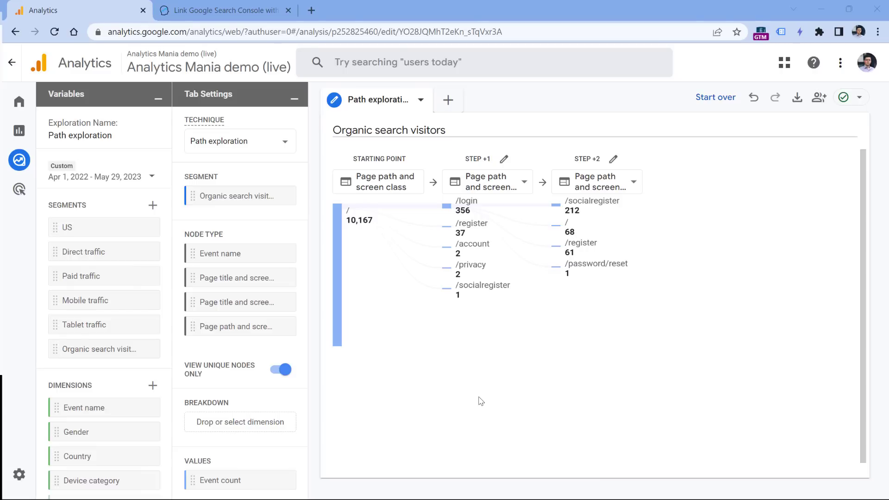
Start the path over, review the Page path and screen class starting point options, and close the list without choosing a page
click(718, 102)
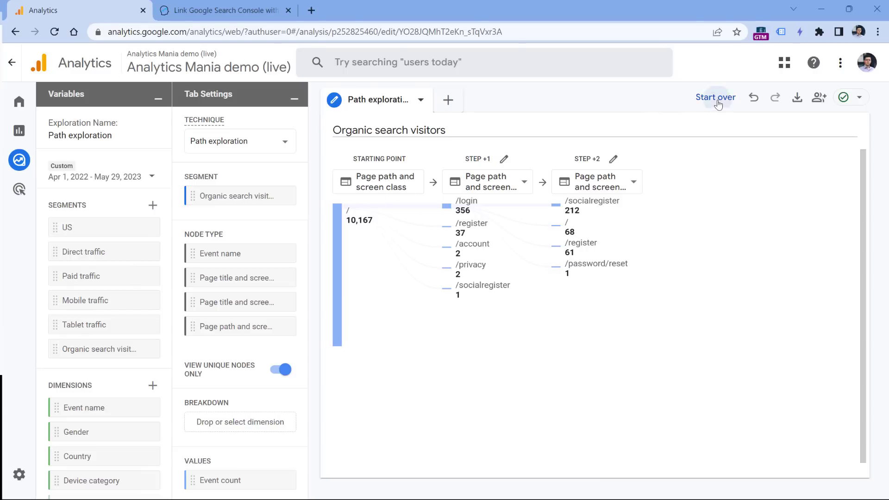
click(462, 172)
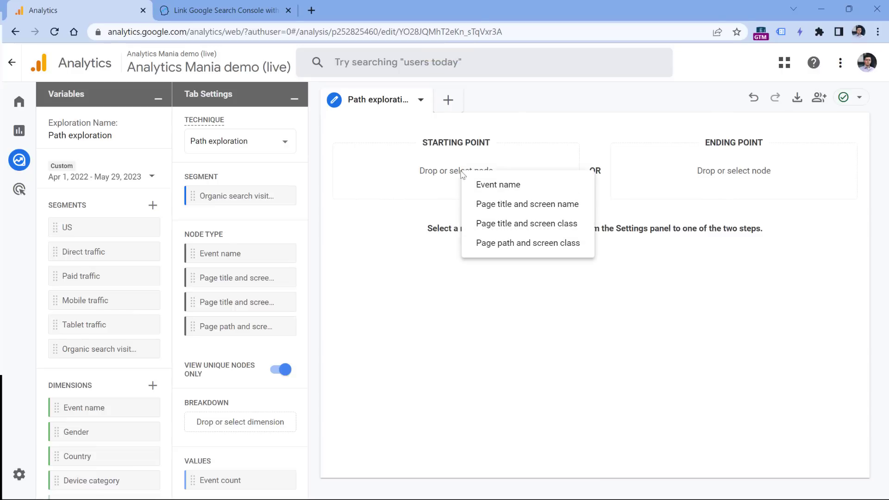
click(527, 245)
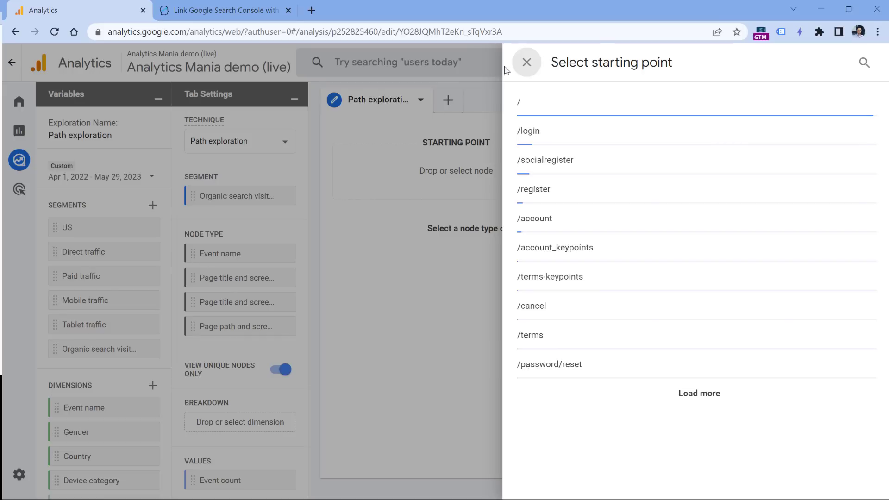
click(526, 64)
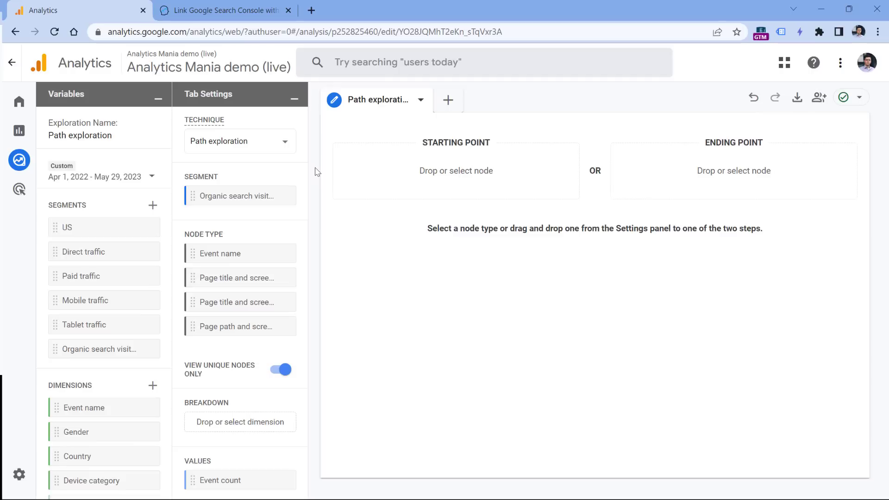
mouse_move(47, 169)
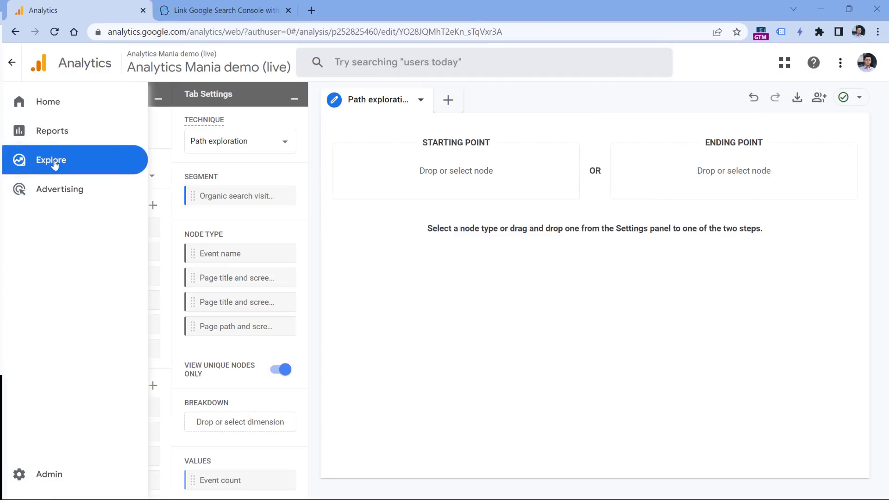